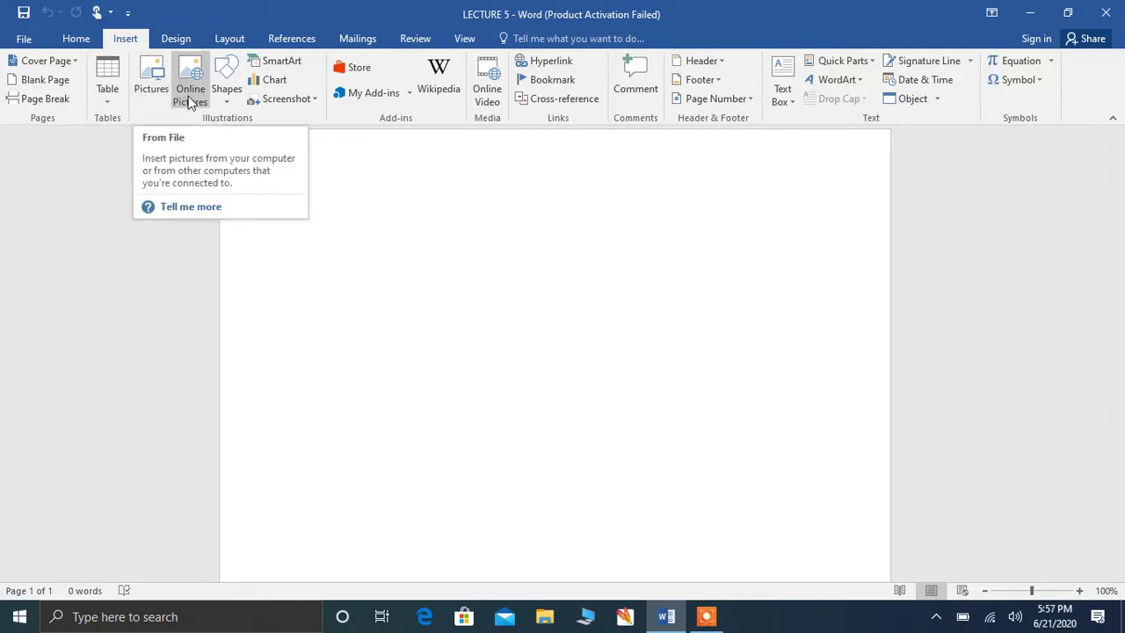
Insert the picture Untitled from the computer's Pictures folder into the blank document
{"action": "left_click", "coordinate": [153, 86]}
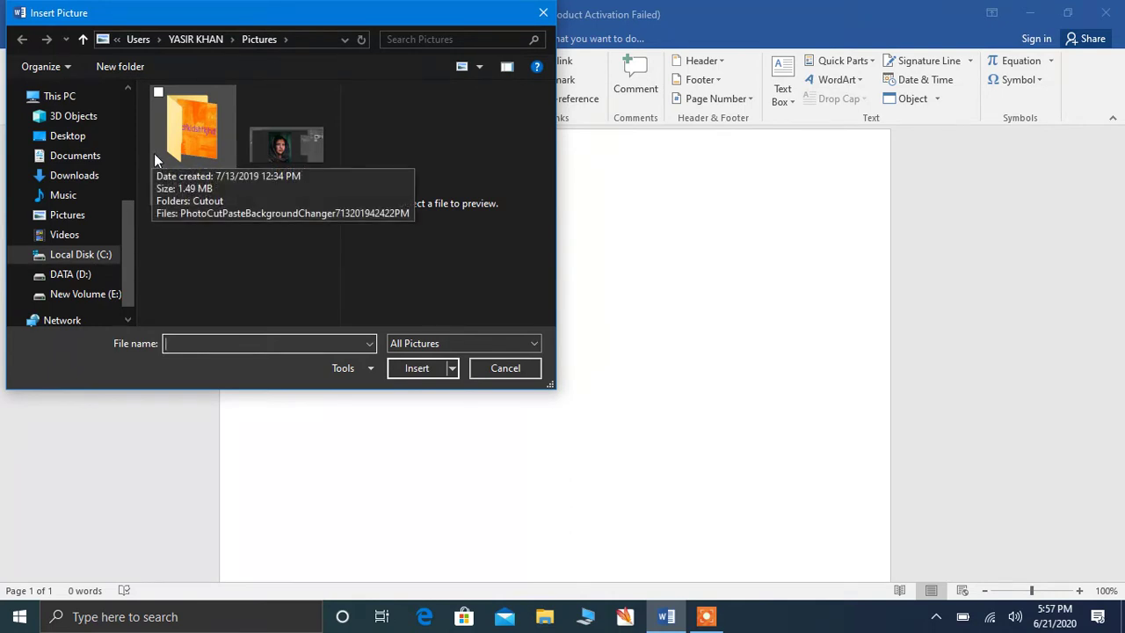
{"action": "left_click", "coordinate": [279, 145]}
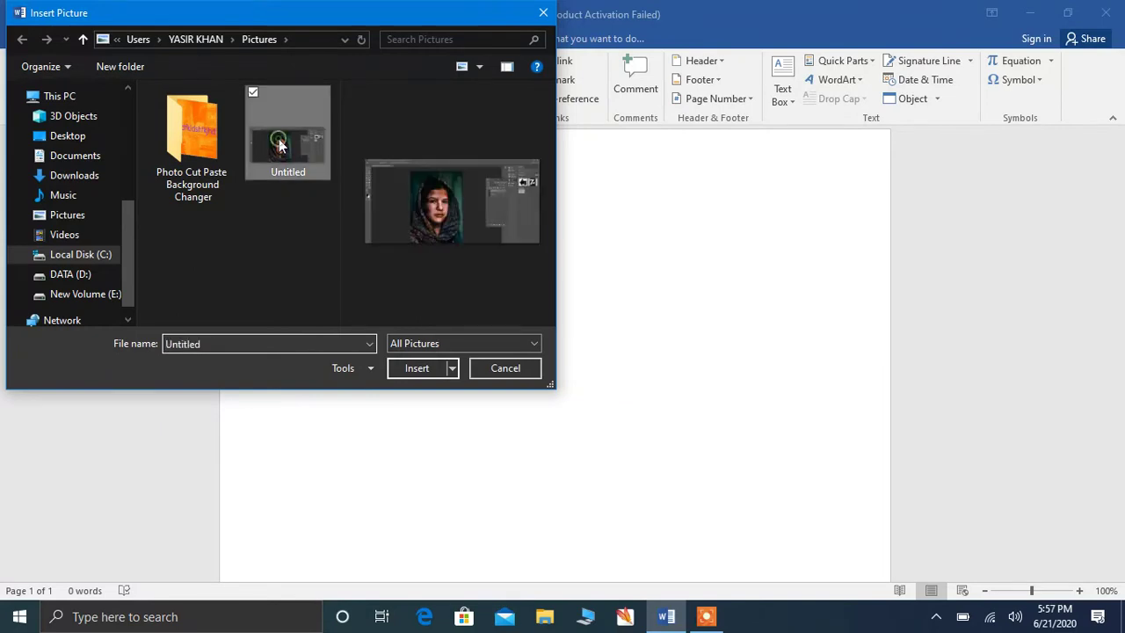
{"action": "left_click", "coordinate": [416, 369]}
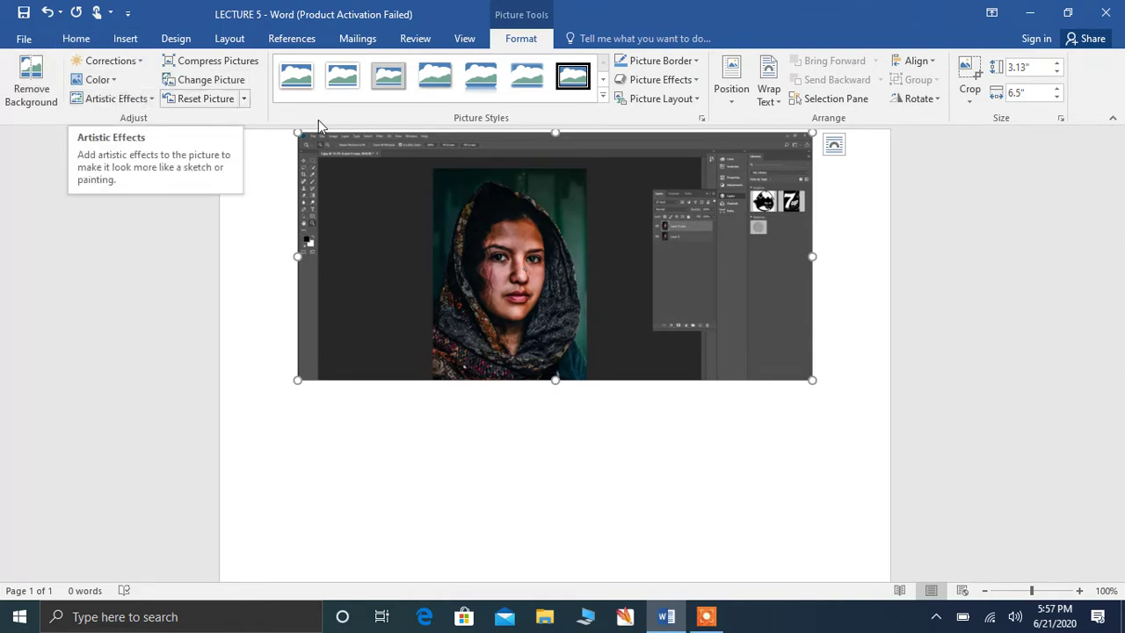
Search Bing for online pictures using the phrase "NETURE IMAGES"
{"action": "left_click", "coordinate": [129, 42]}
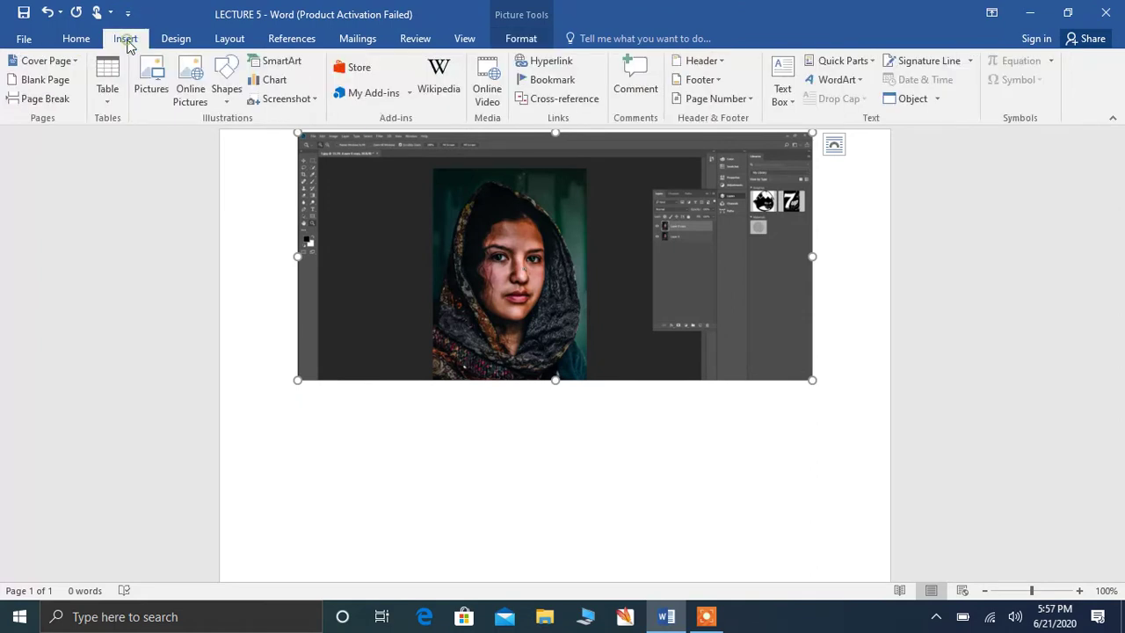
{"action": "left_click", "coordinate": [198, 98]}
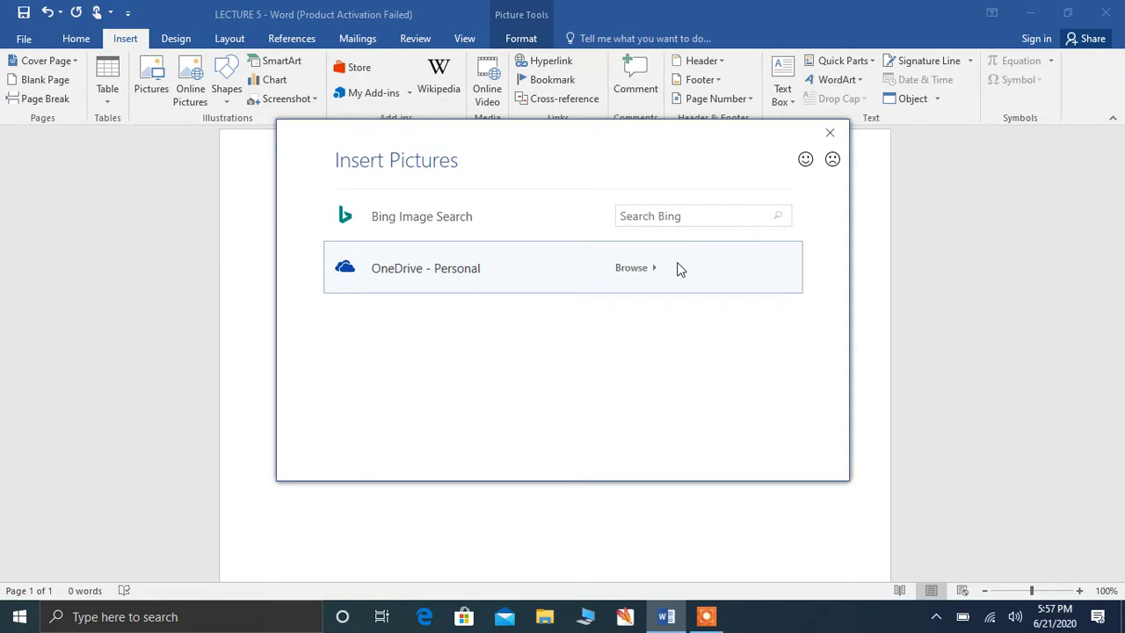
{"action": "left_click", "coordinate": [678, 216]}
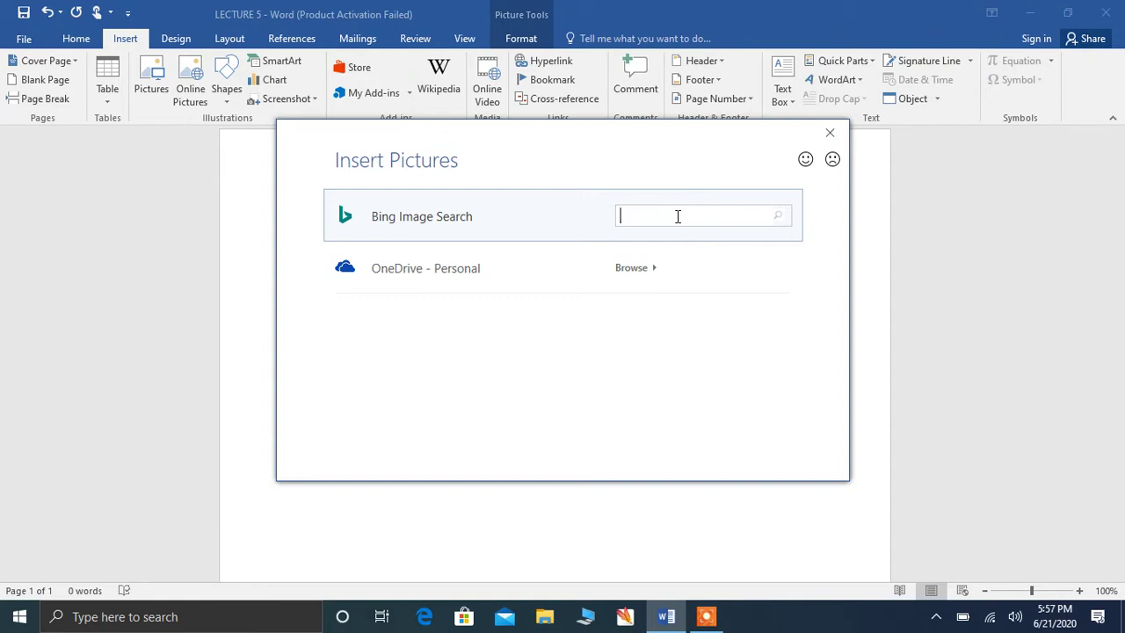
{"action": "type", "text": "NETURE IMAGES"}
{"action": "key", "text": "Return"}
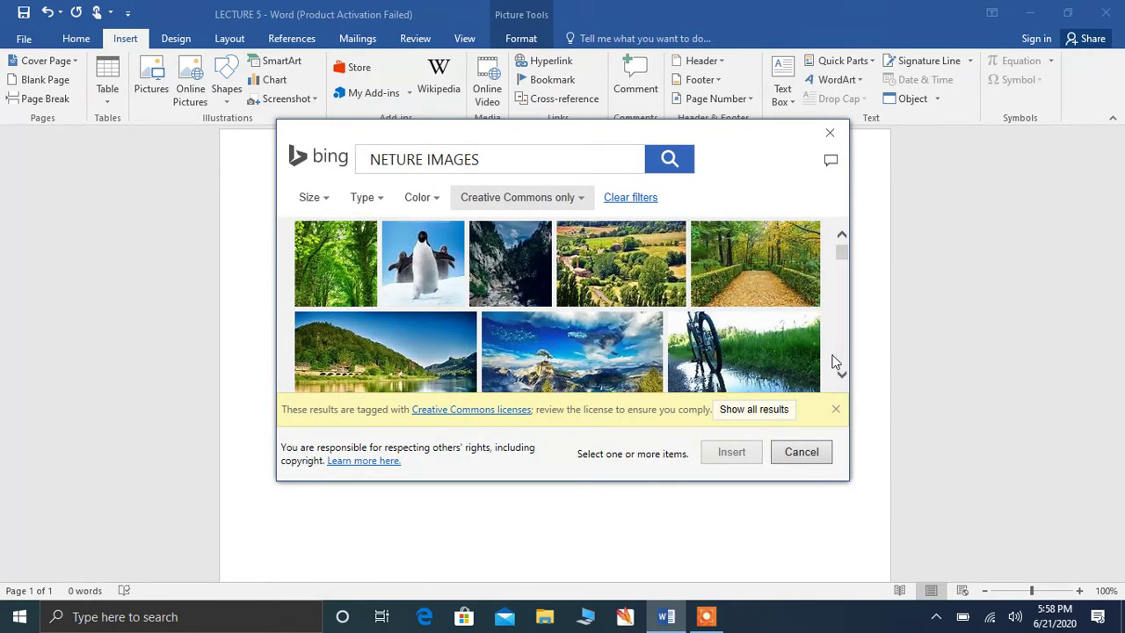
Insert the search result showing a bicycle parked on a grassy meadow
{"action": "left_click", "coordinate": [840, 380]}
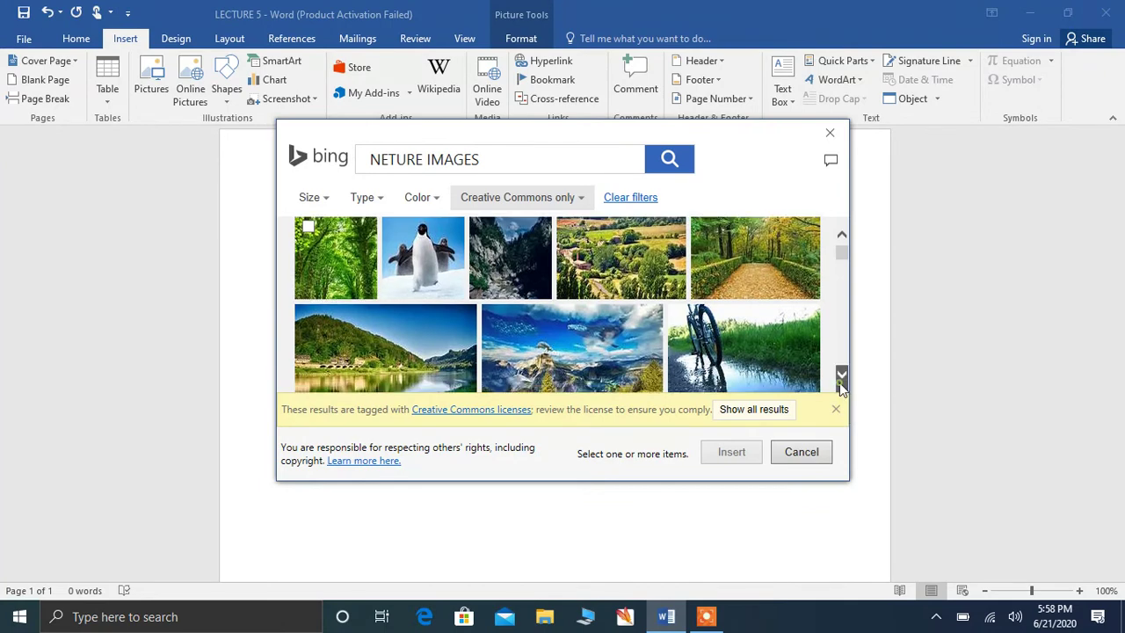
{"action": "left_click_drag", "start_coordinate": [840, 382], "coordinate": [841, 381]}
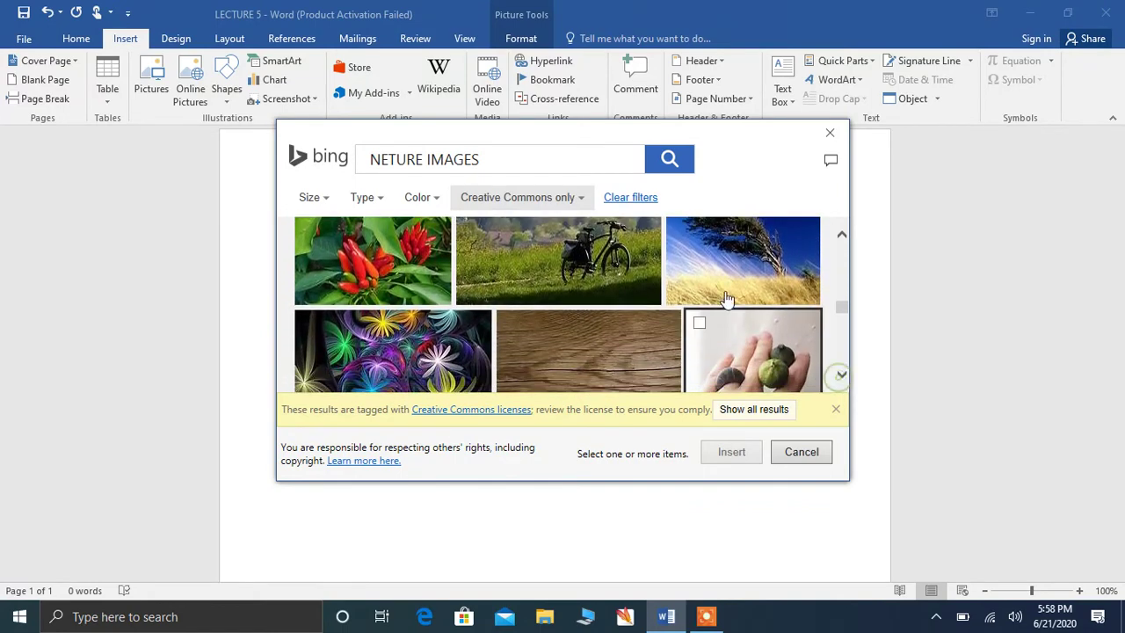
{"action": "left_click", "coordinate": [596, 246]}
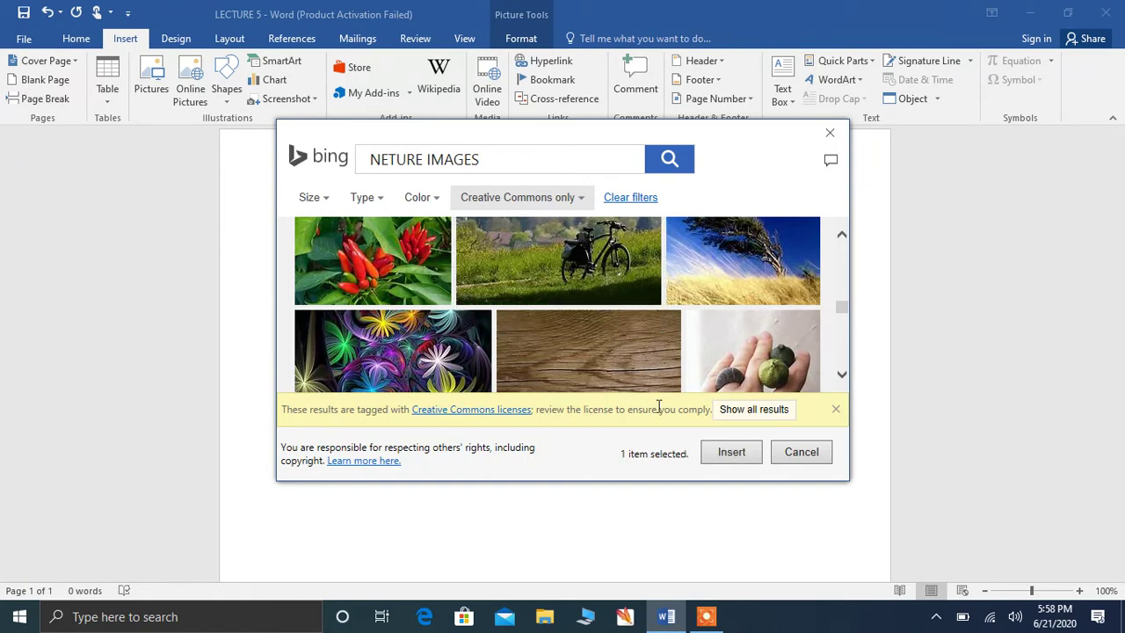
{"action": "left_click", "coordinate": [729, 453]}
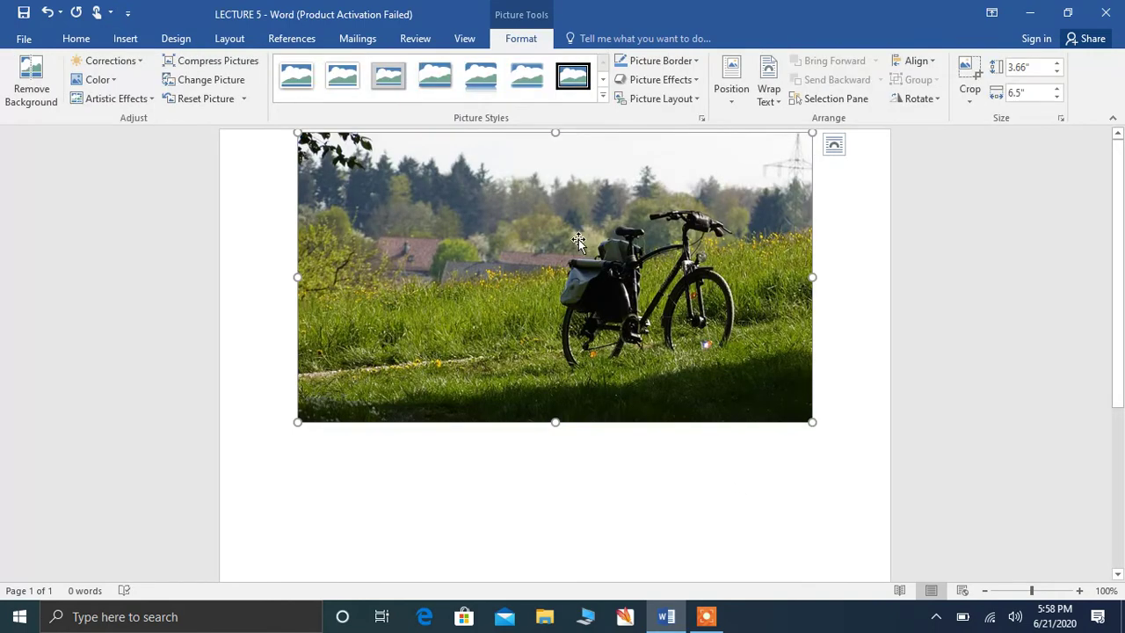
{"action": "left_click_drag", "start_coordinate": [578, 239], "coordinate": [578, 279]}
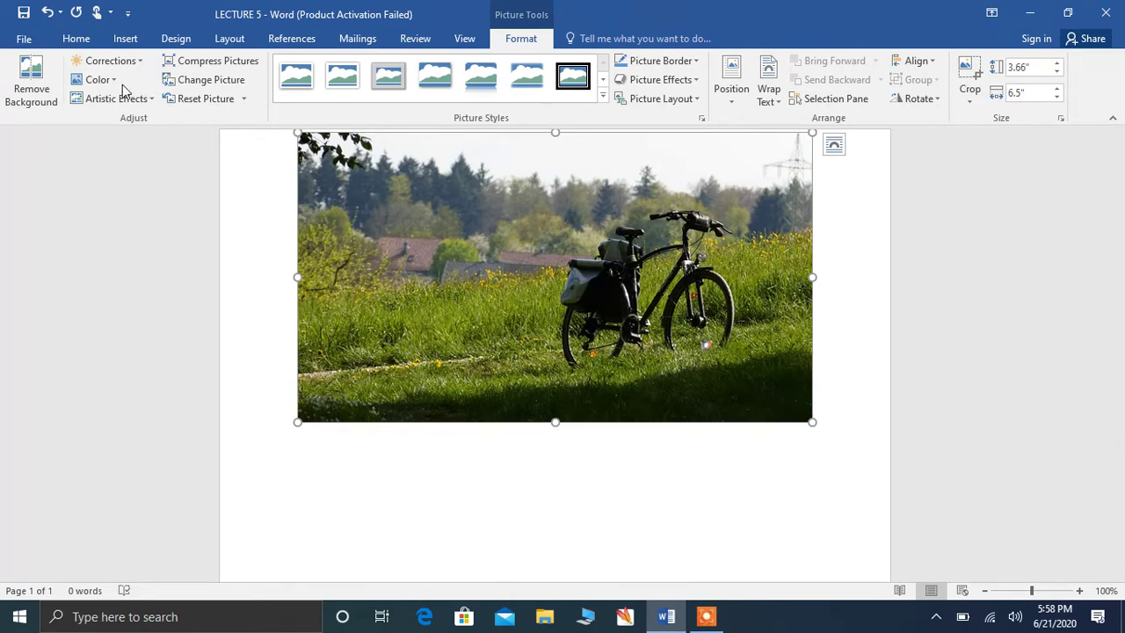
Remove the bicycle picture's background with the selection frame's lower edge raised and the frame shifted slightly right, and keep the changes
{"action": "left_click", "coordinate": [30, 73]}
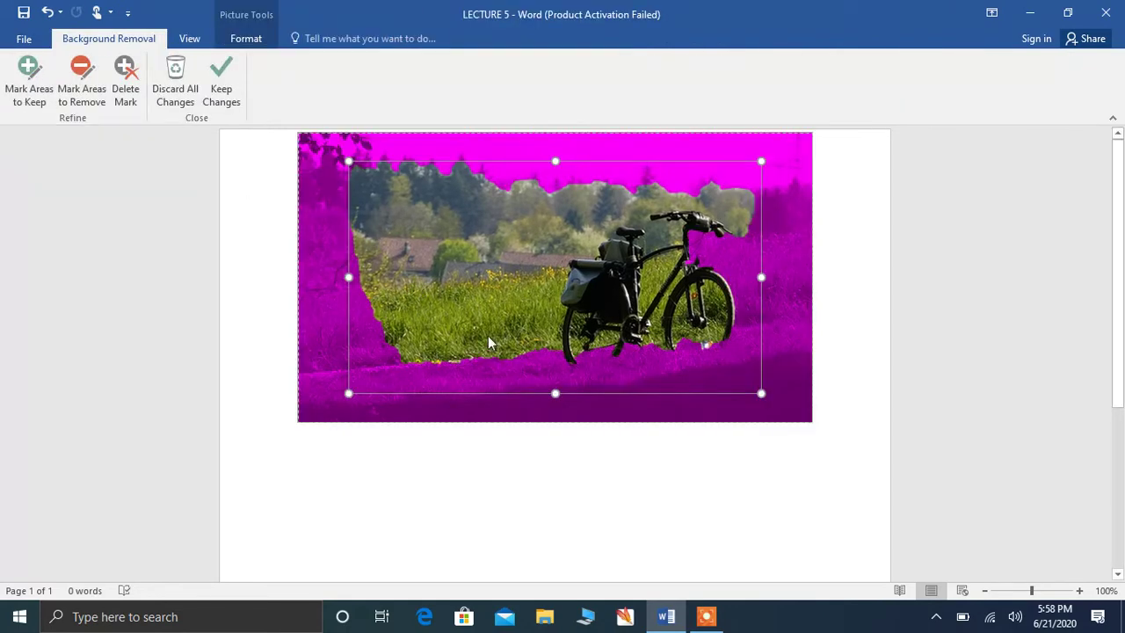
{"action": "left_click_drag", "start_coordinate": [555, 392], "coordinate": [554, 361]}
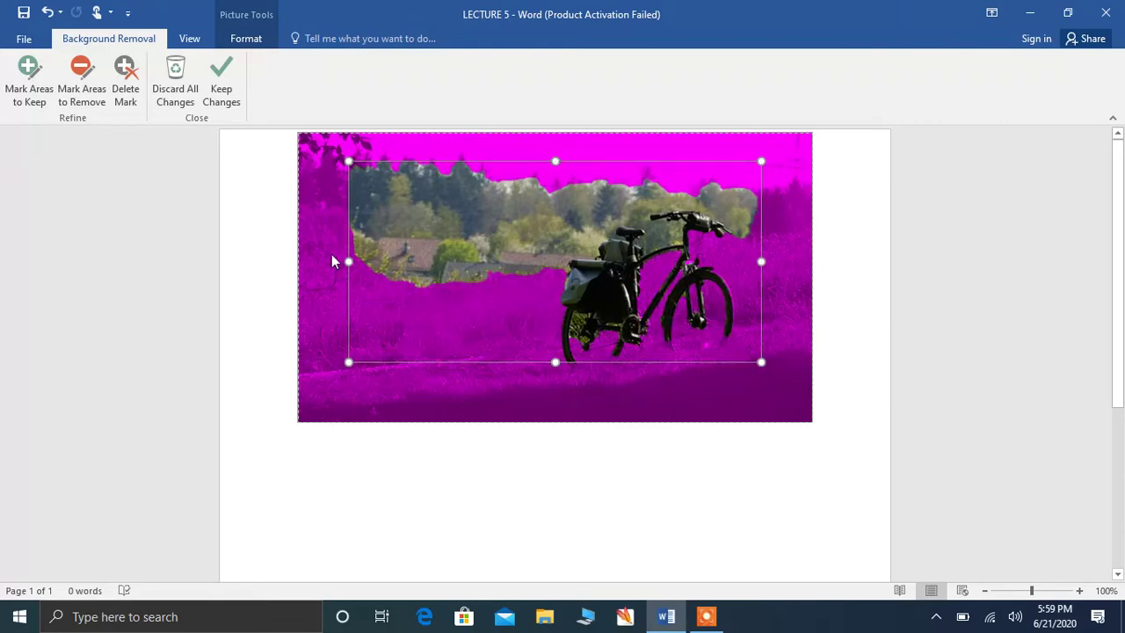
{"action": "left_click_drag", "start_coordinate": [346, 261], "coordinate": [353, 261]}
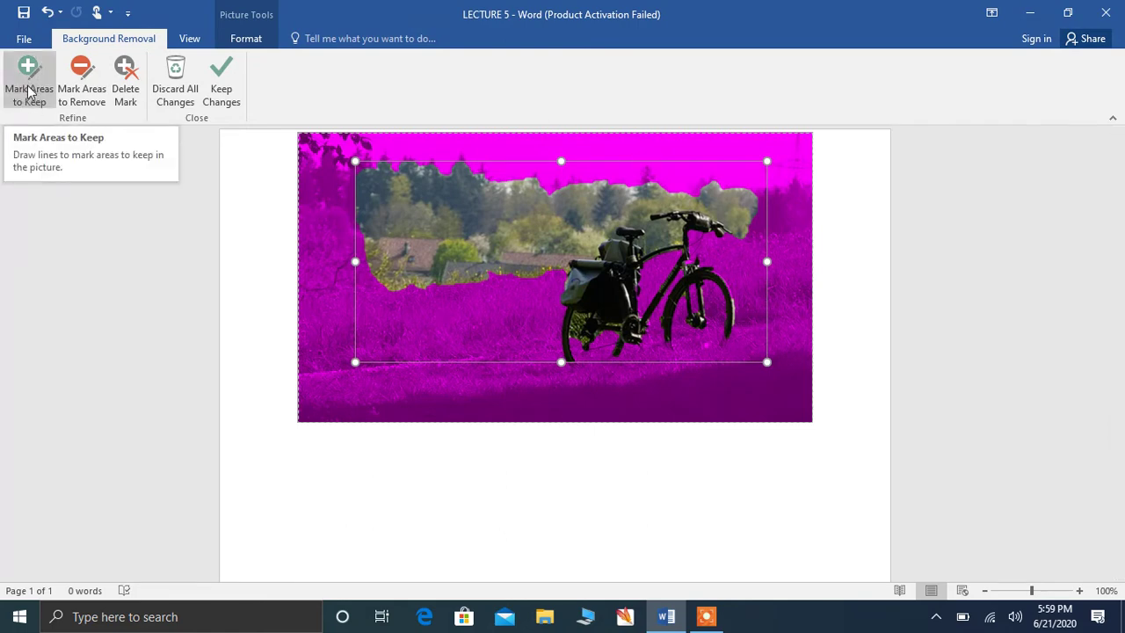
{"action": "left_click", "coordinate": [129, 98]}
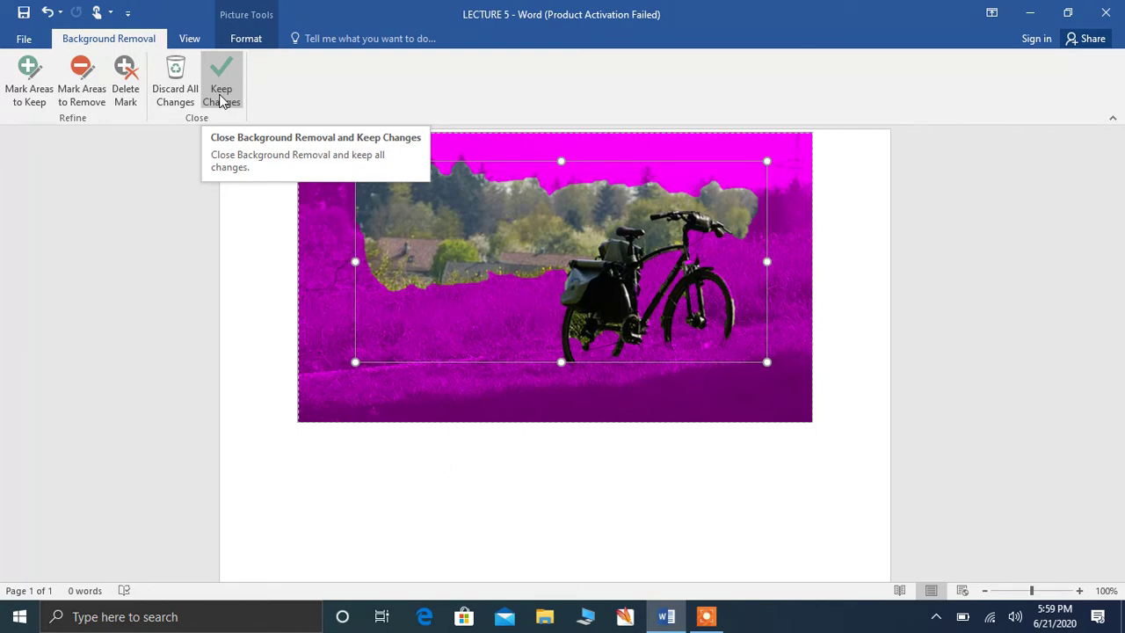
{"action": "left_click", "coordinate": [29, 95]}
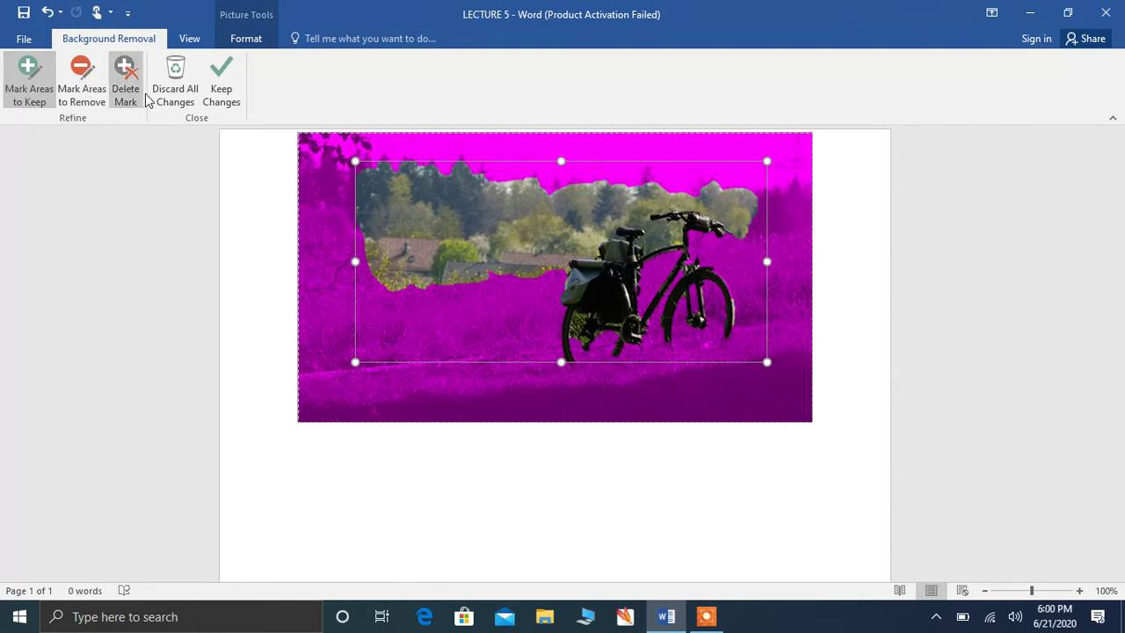
{"action": "left_click", "coordinate": [230, 91]}
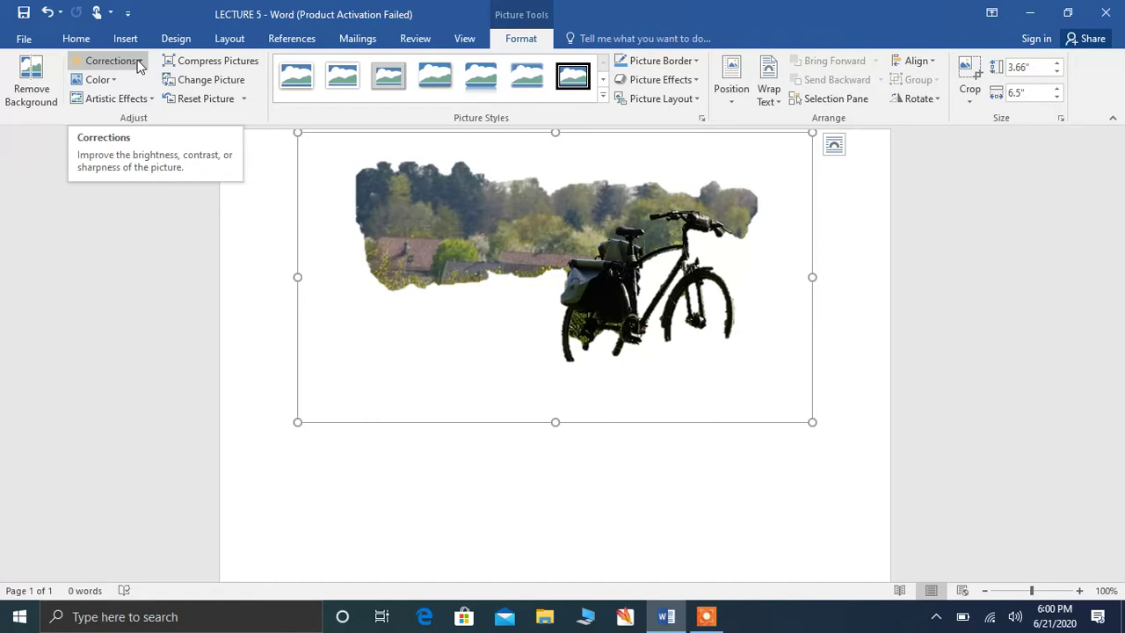
Apply the picture's original color saturation and choose no artistic effect
{"action": "left_click", "coordinate": [97, 80]}
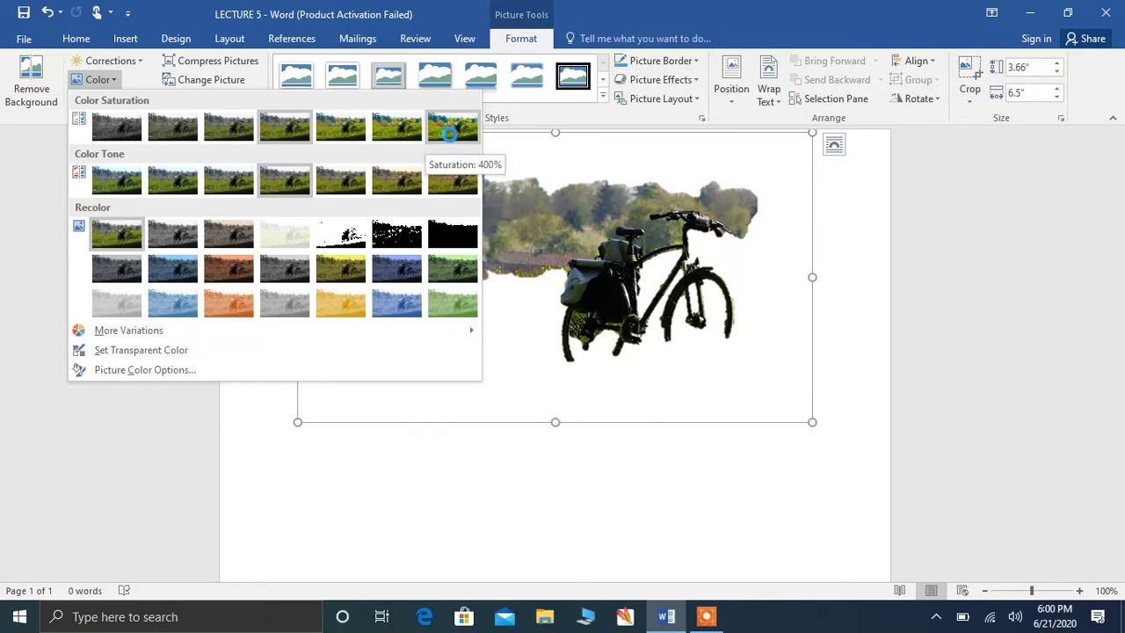
{"action": "left_click", "coordinate": [271, 128]}
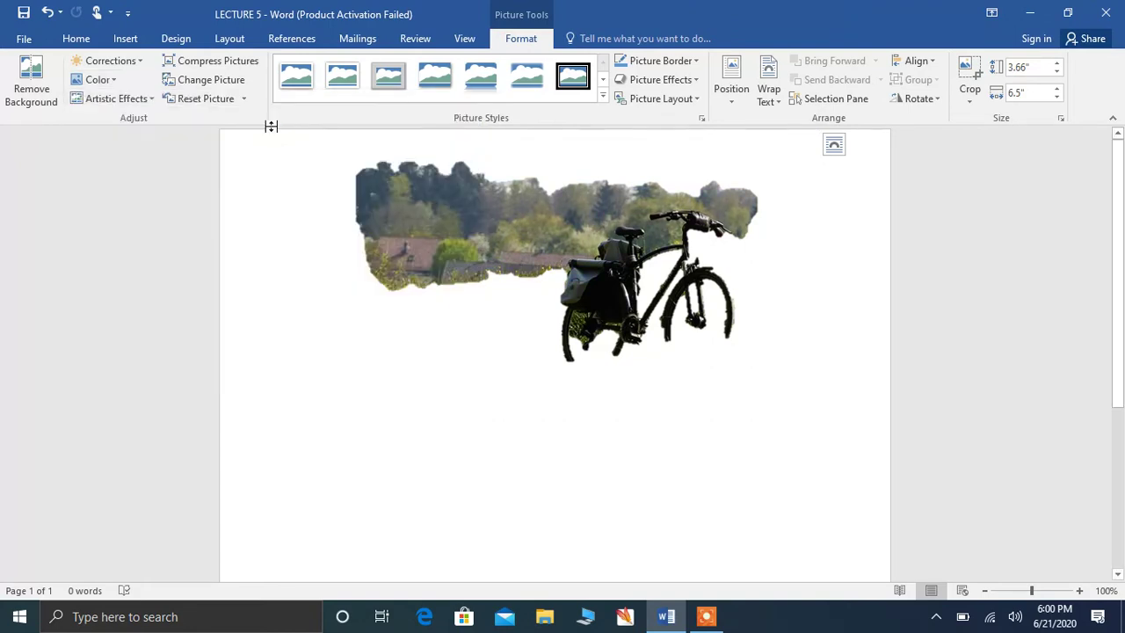
{"action": "left_click", "coordinate": [147, 98]}
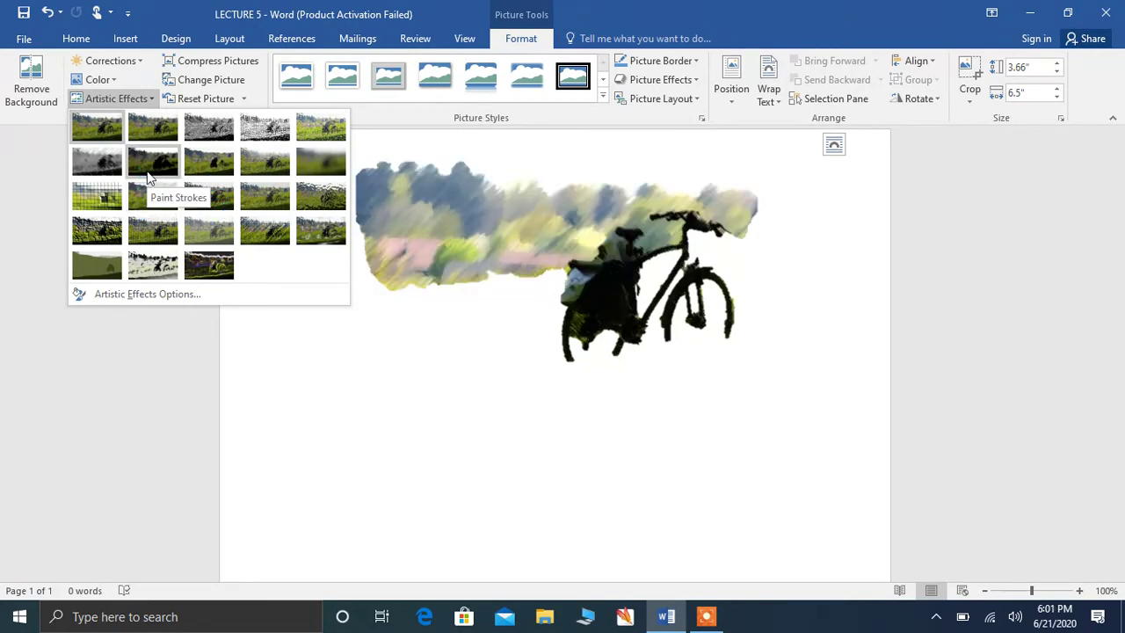
{"action": "left_click", "coordinate": [111, 131]}
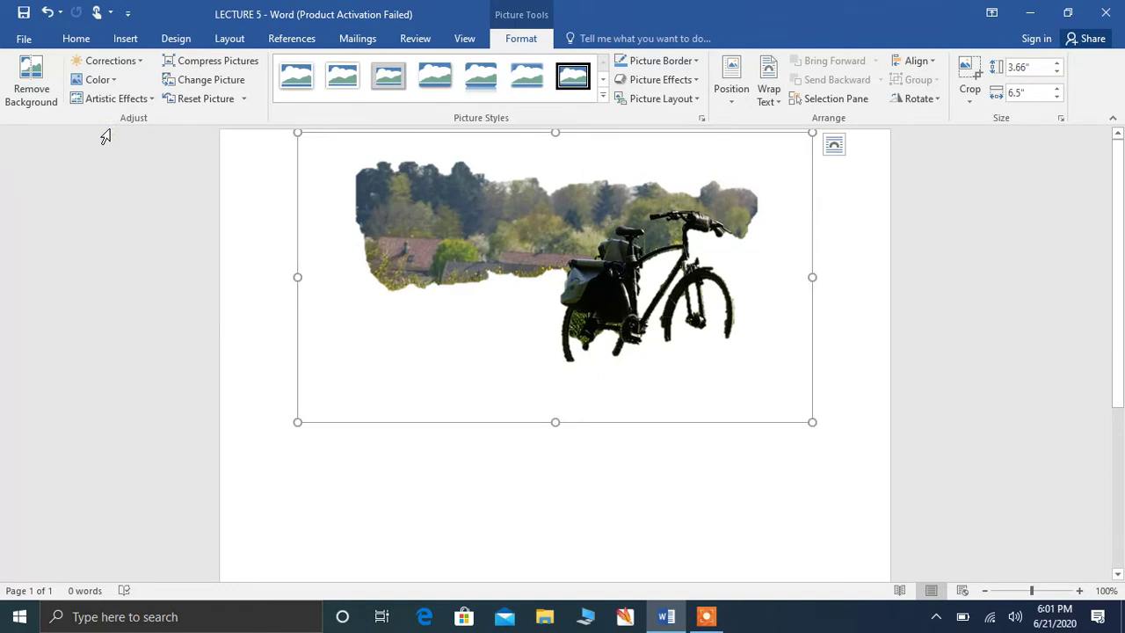
Compress only this picture at document resolution with cropped areas deleted, and apply the drop-shadow picture style
{"action": "left_click", "coordinate": [258, 67]}
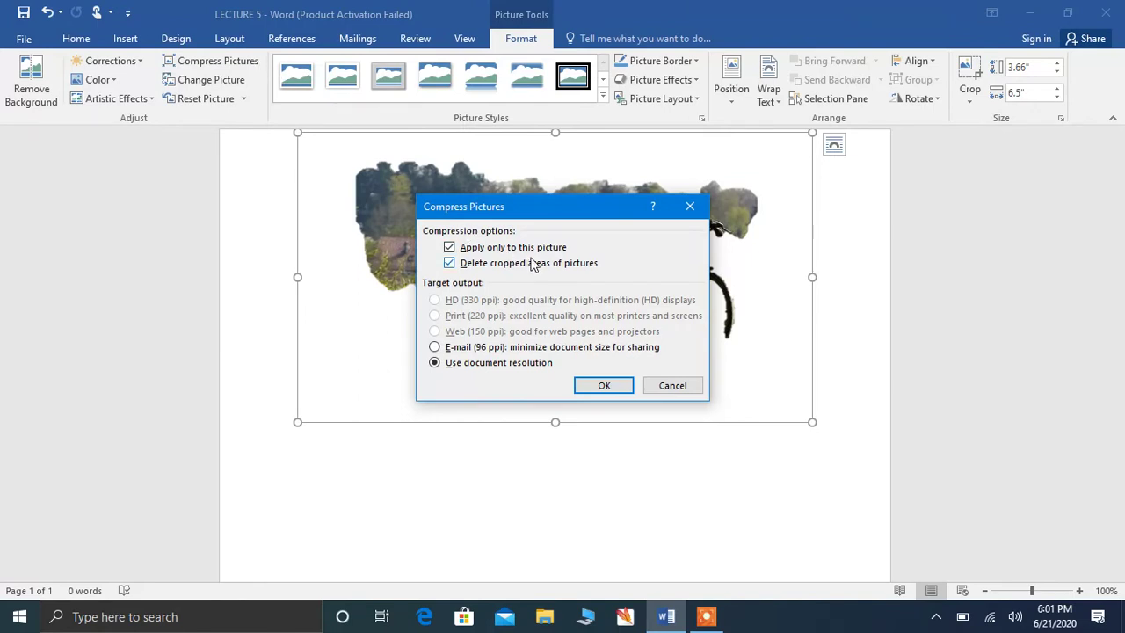
{"action": "left_click", "coordinate": [584, 387]}
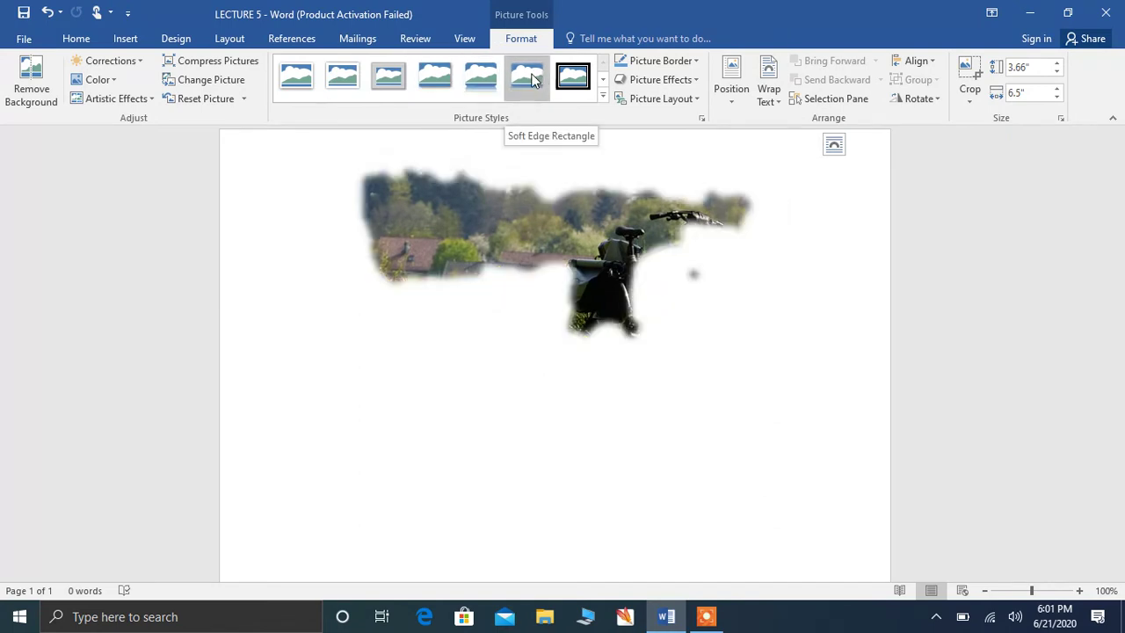
{"action": "left_click", "coordinate": [435, 79]}
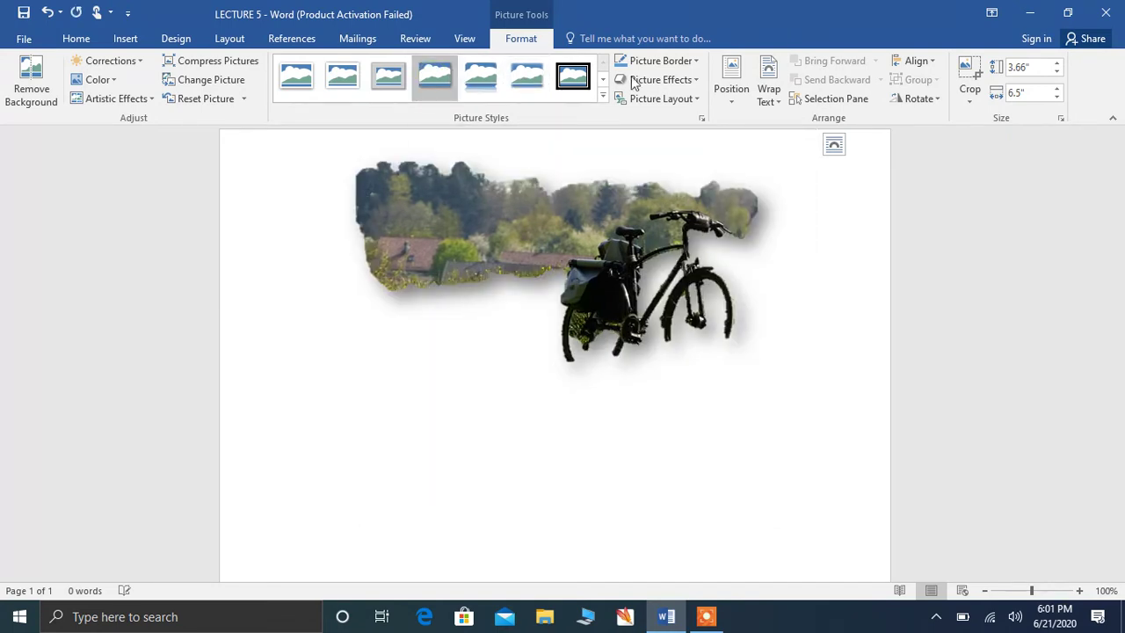
Give the picture a dark orange border and 2.5 Point soft edges
{"action": "left_click", "coordinate": [697, 61]}
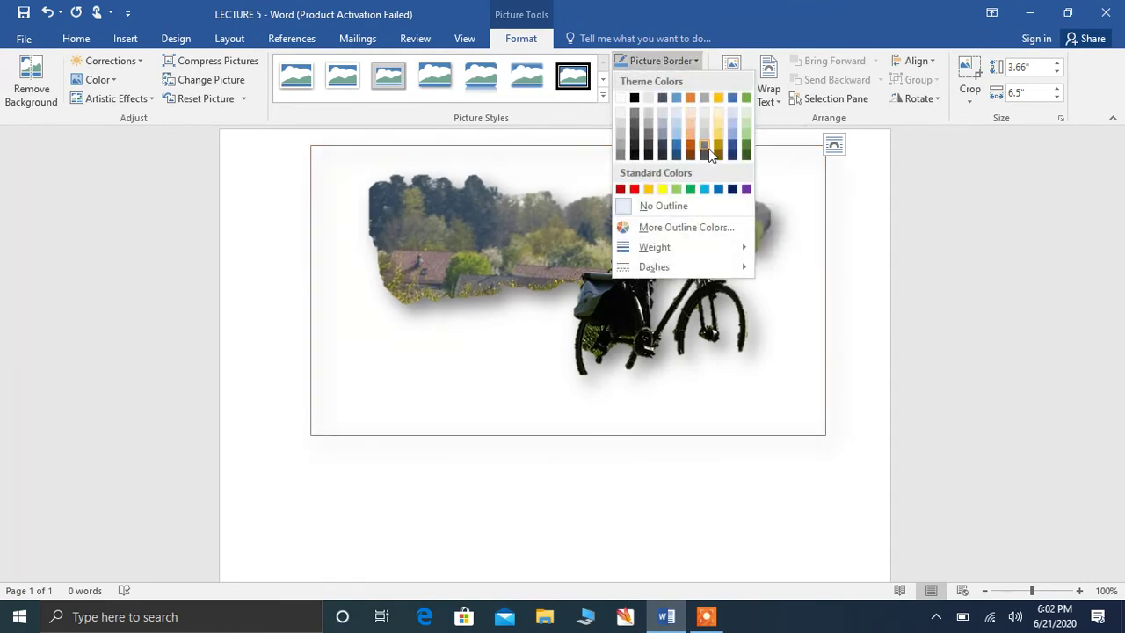
{"action": "left_click", "coordinate": [688, 158]}
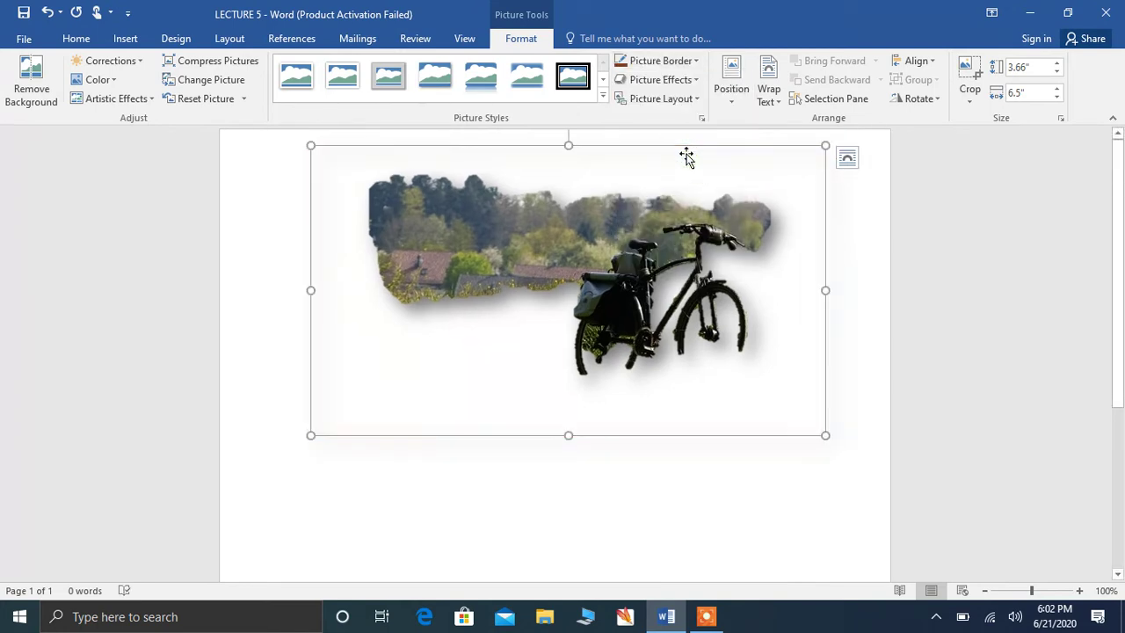
{"action": "left_click", "coordinate": [700, 83]}
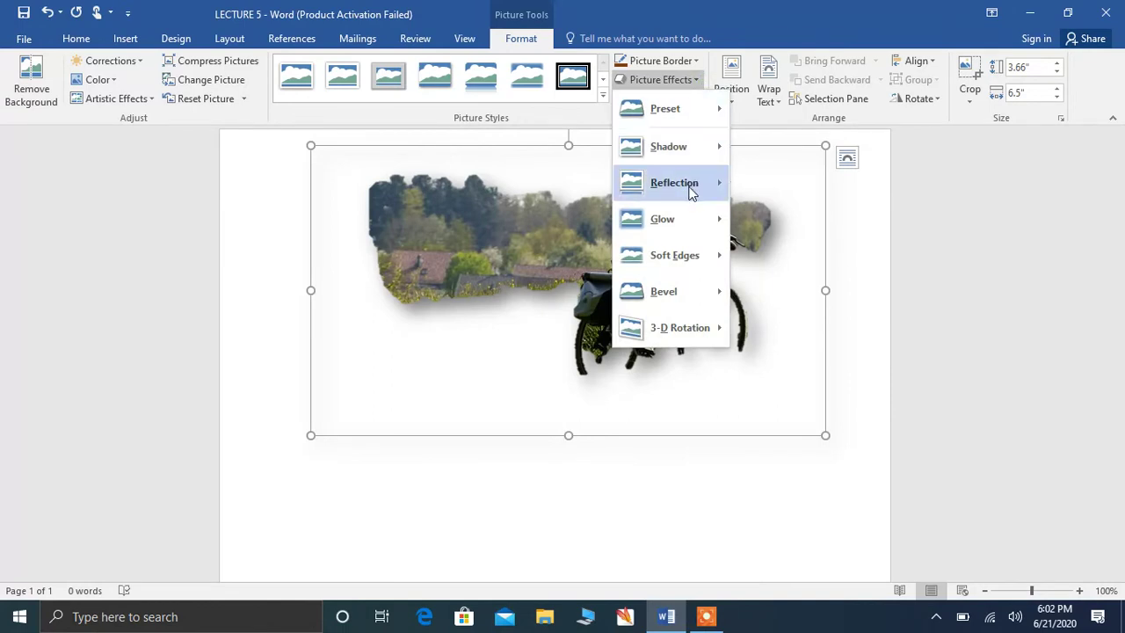
{"action": "mouse_move", "coordinate": [651, 260]}
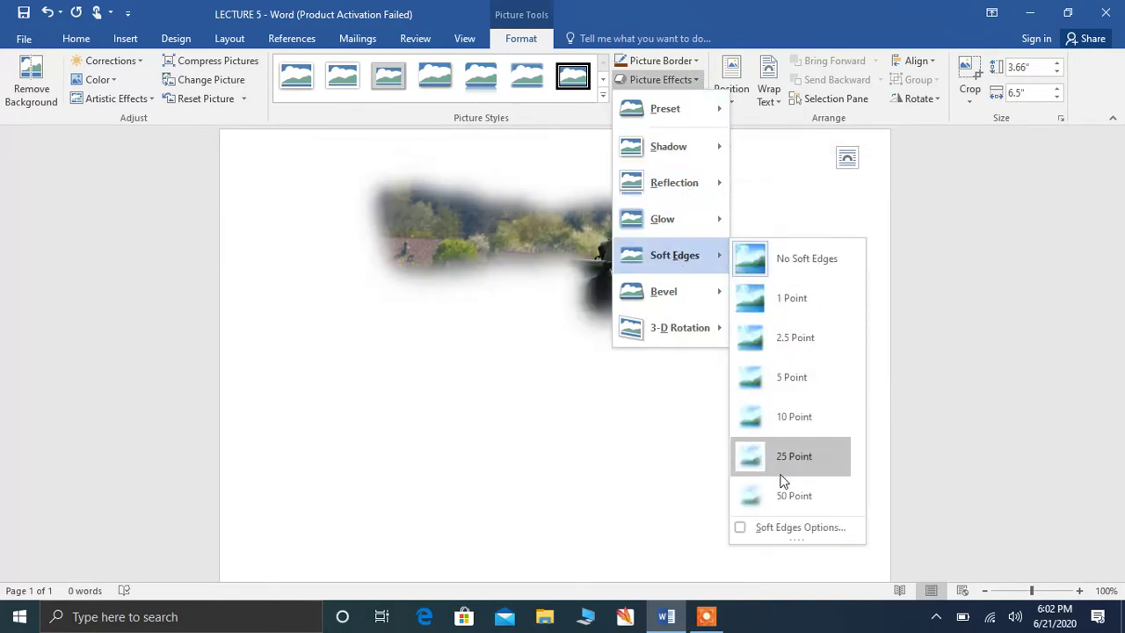
{"action": "left_click", "coordinate": [773, 348]}
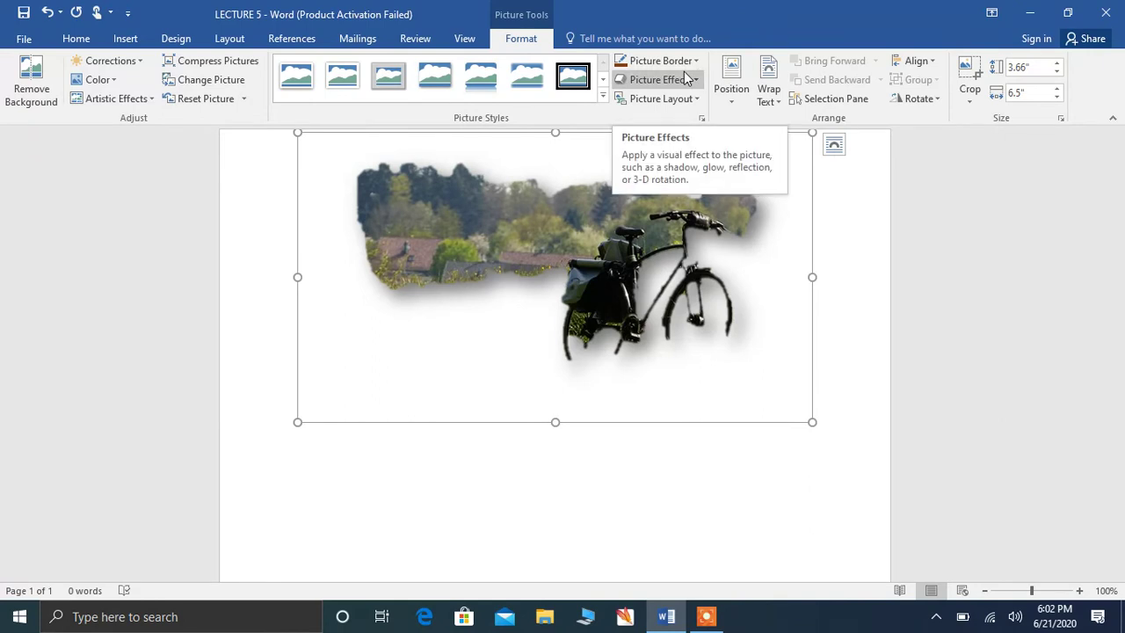
Convert the picture to the SmartArt picture layout with a text caption above the image, and undo a trial deletion of its contents
{"action": "left_click", "coordinate": [694, 102]}
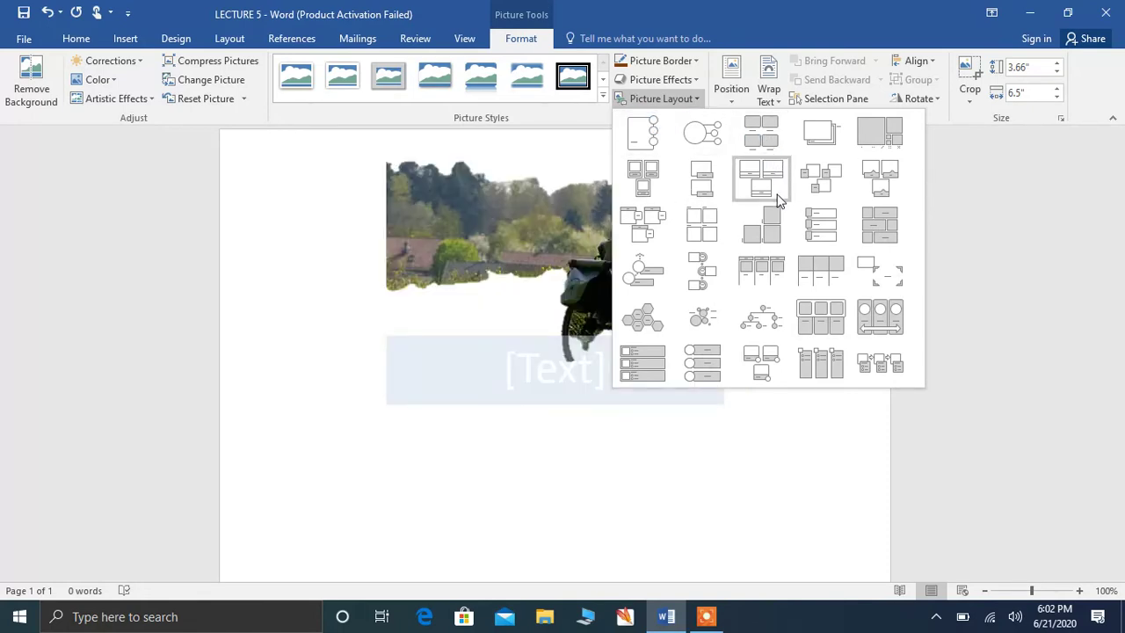
{"action": "left_click", "coordinate": [712, 227]}
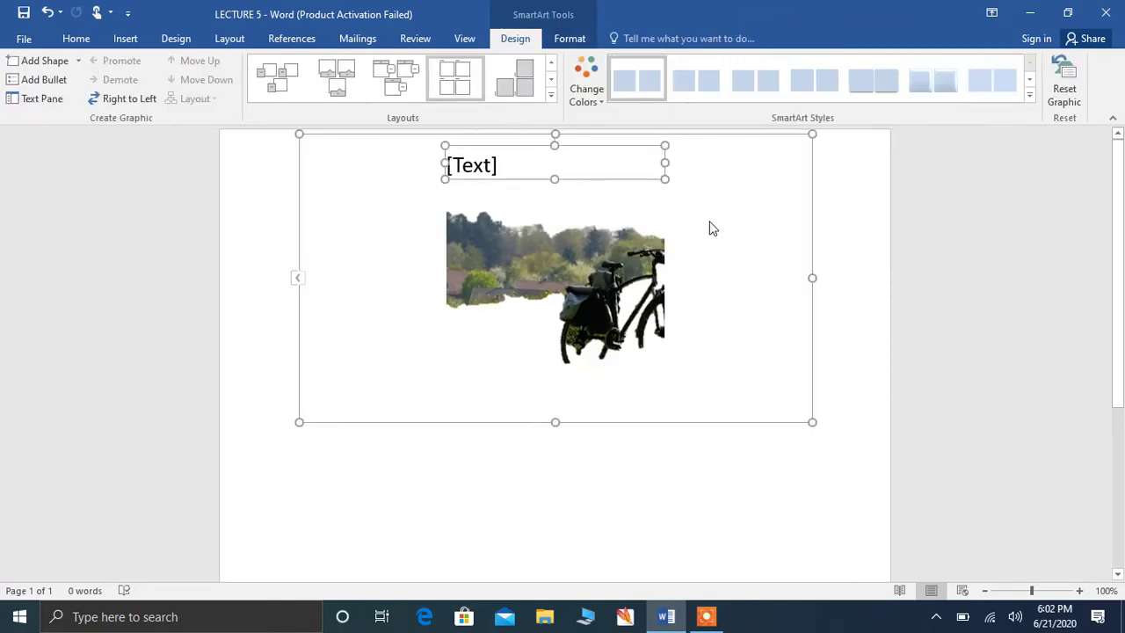
{"action": "key", "text": "Delete"}
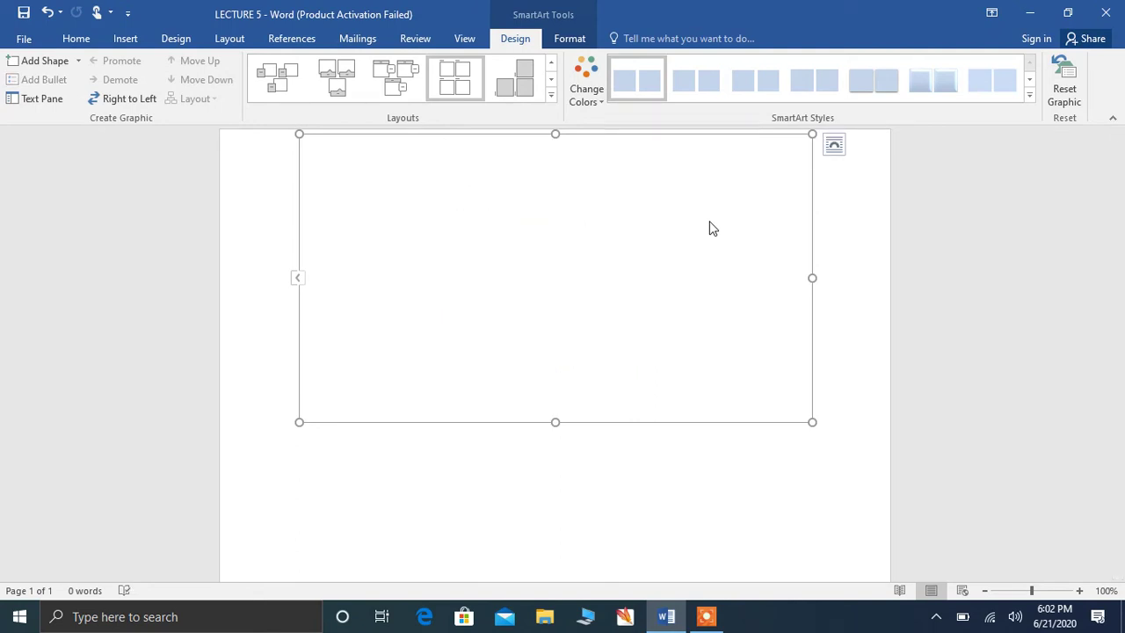
{"action": "key", "text": "ctrl+z"}
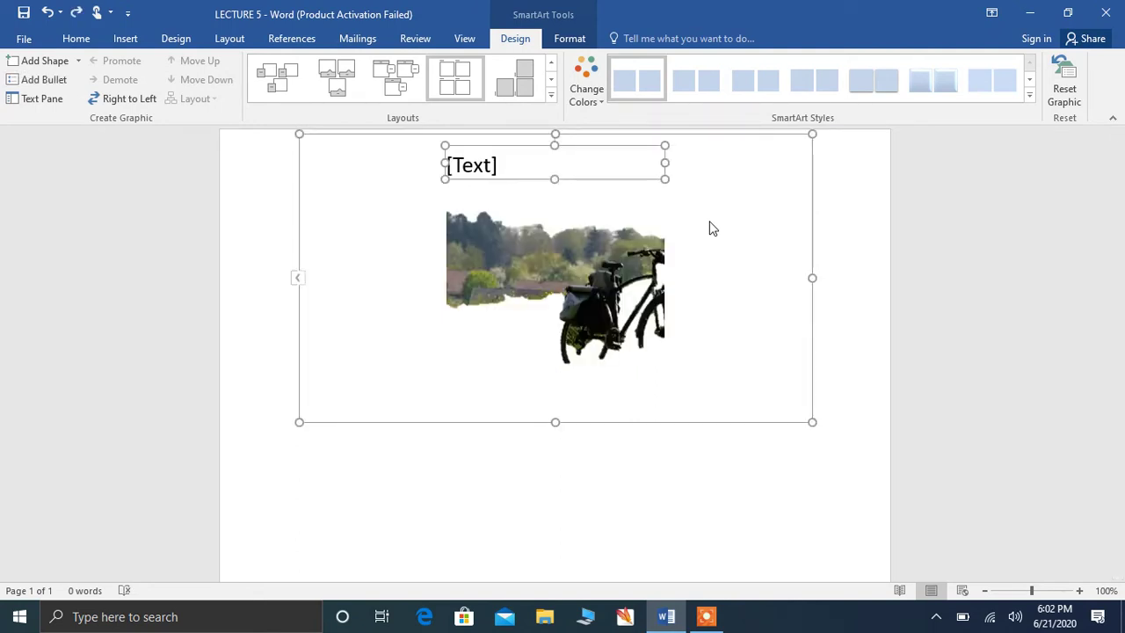
{"action": "key", "text": "Escape"}
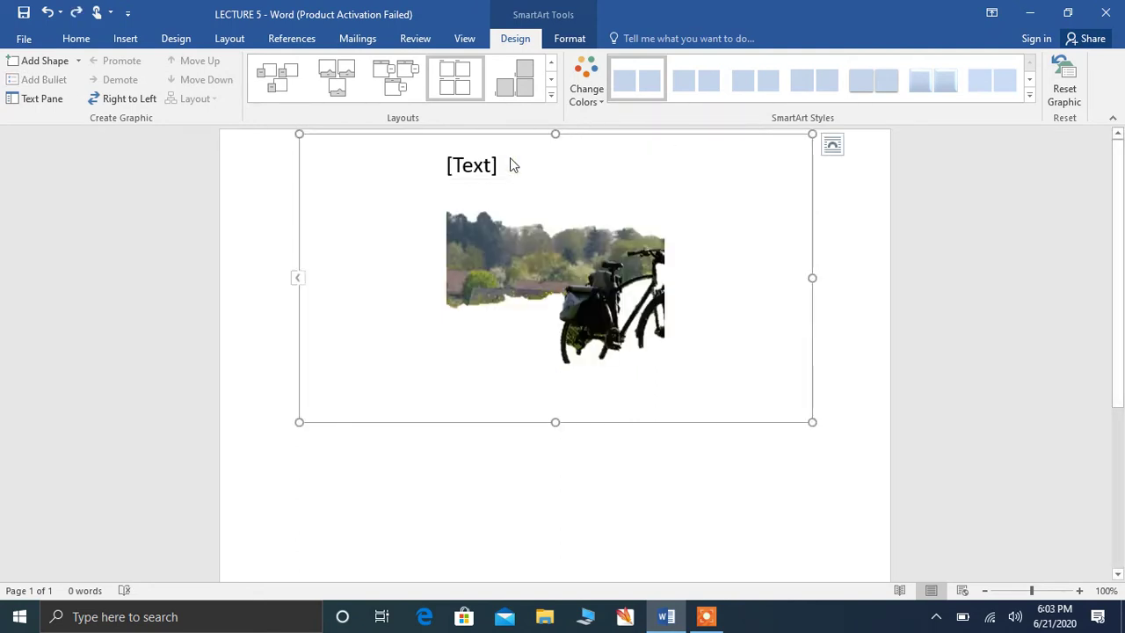
Enter PICTURE as the caption above the image and preview the color variations for the SmartArt graphic
{"action": "left_click", "coordinate": [497, 162]}
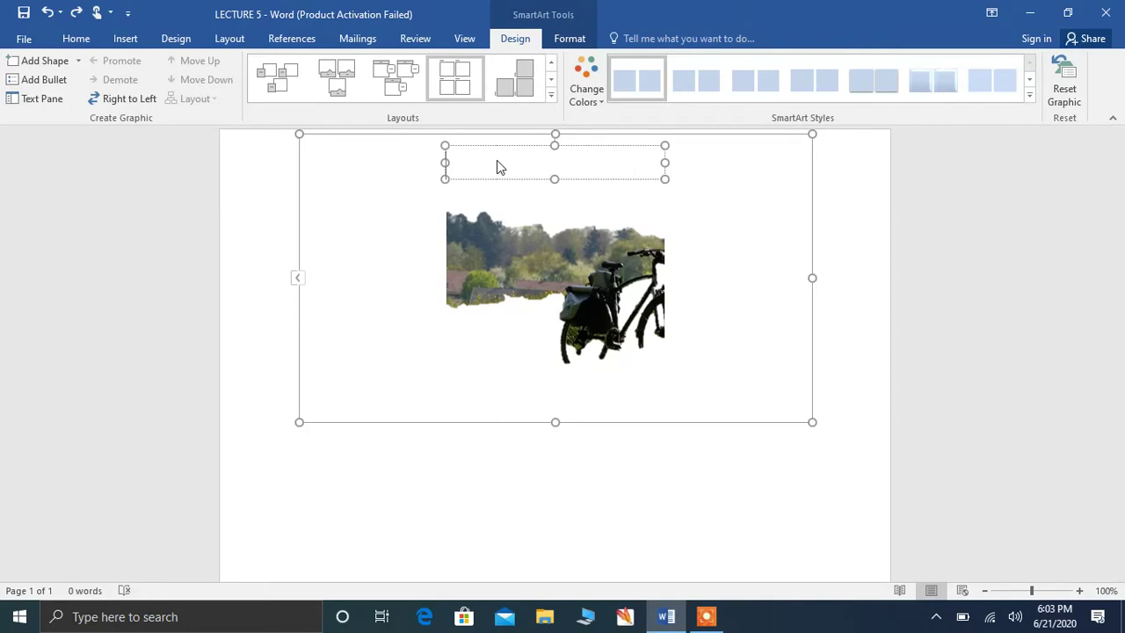
{"action": "type", "text": "PICTURE"}
{"action": "left_click", "coordinate": [722, 242]}
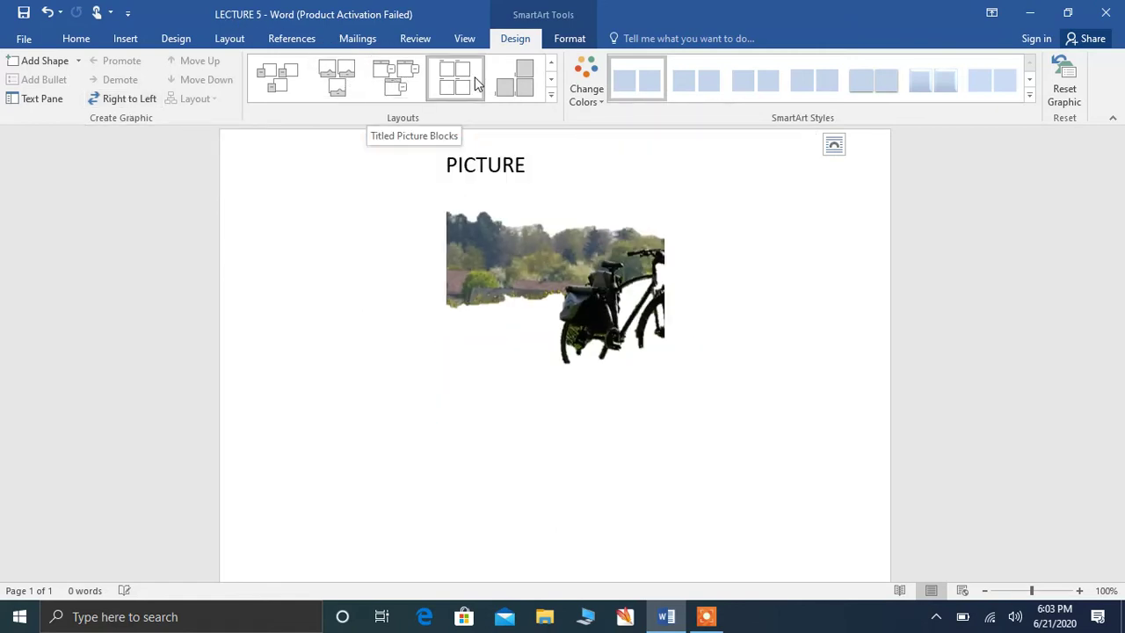
{"action": "left_click", "coordinate": [602, 92]}
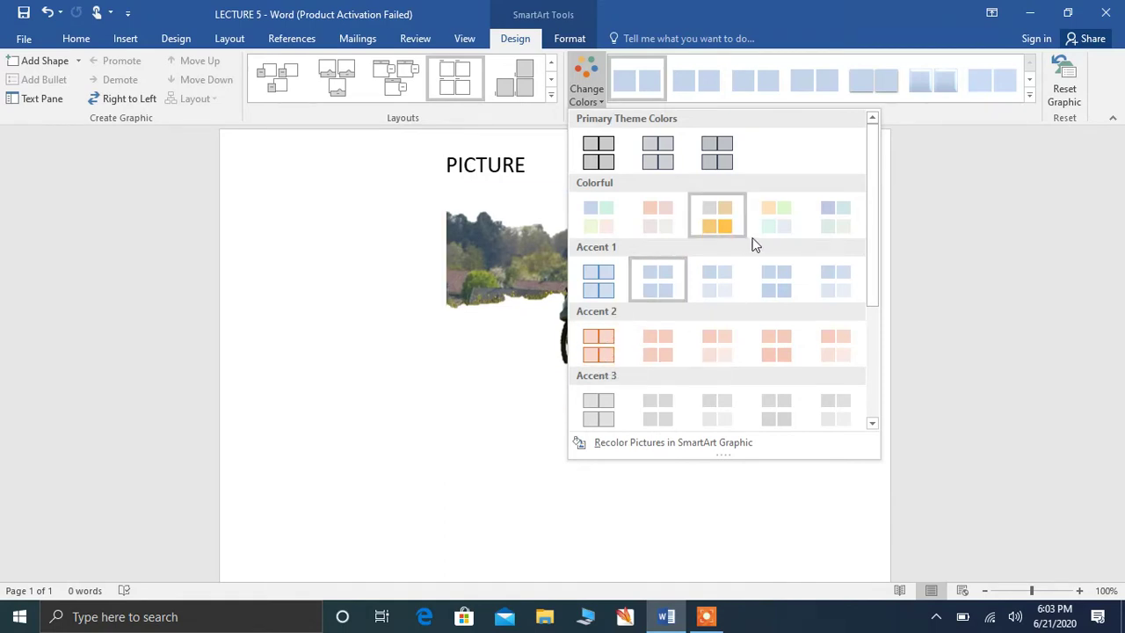
{"action": "left_click", "coordinate": [977, 254]}
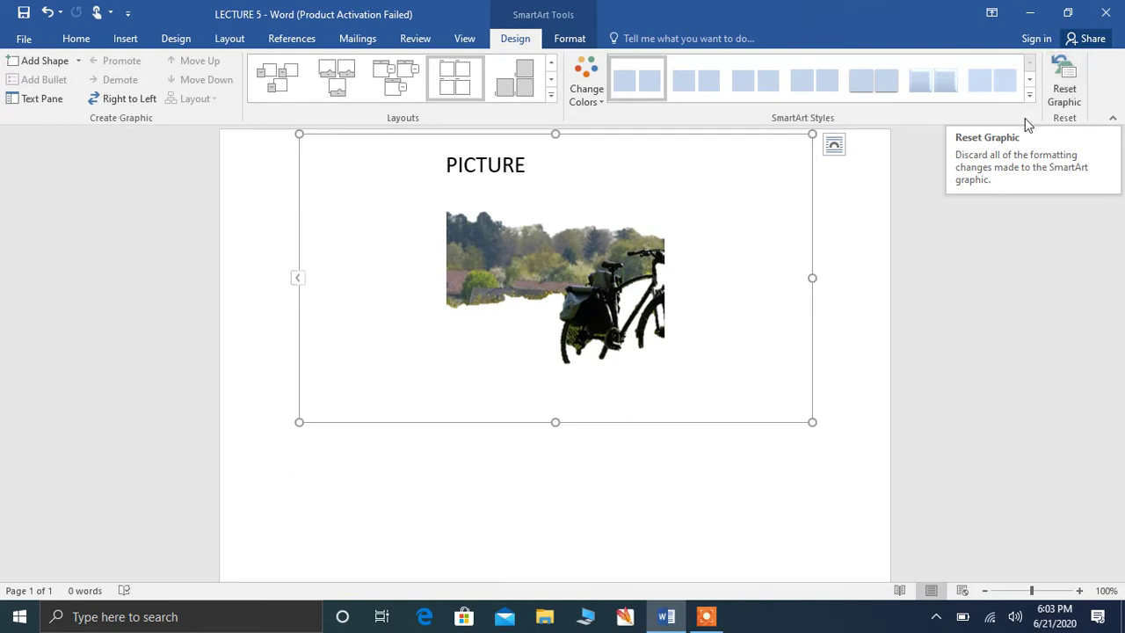
Fill the background of the whole SmartArt graphic with light green
{"action": "left_click", "coordinate": [570, 39]}
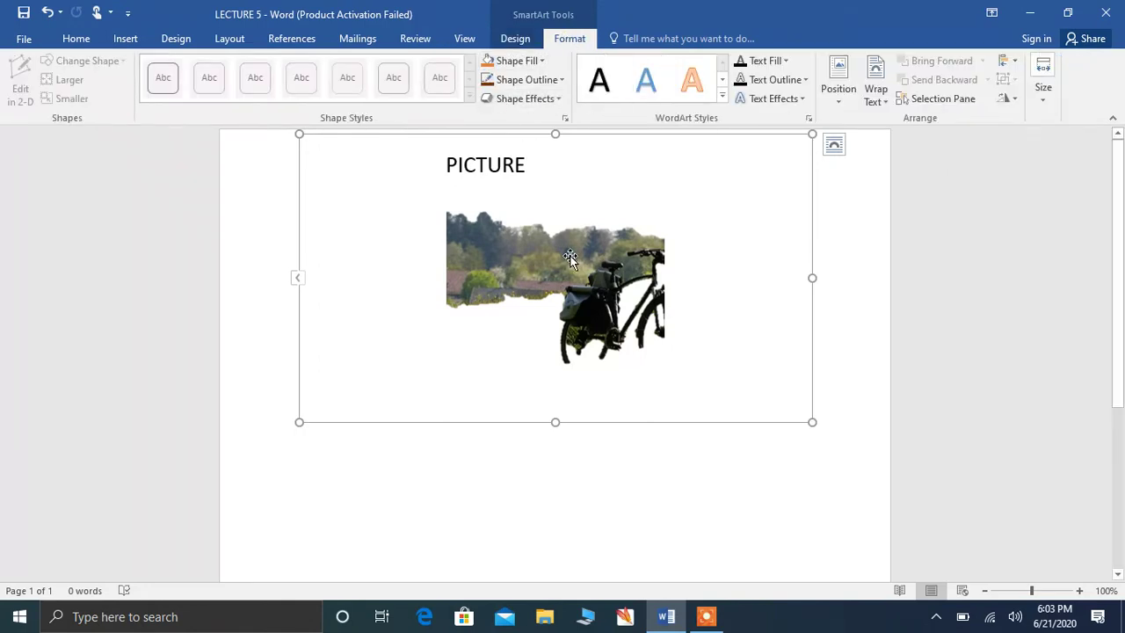
{"action": "left_click", "coordinate": [646, 208]}
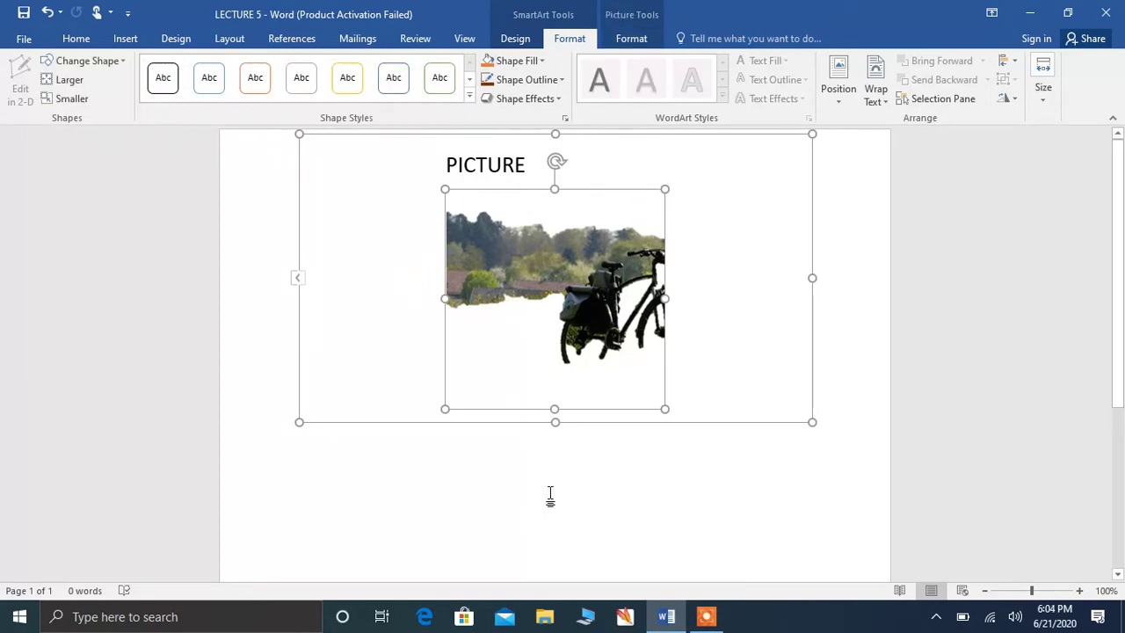
{"action": "key", "text": "Escape"}
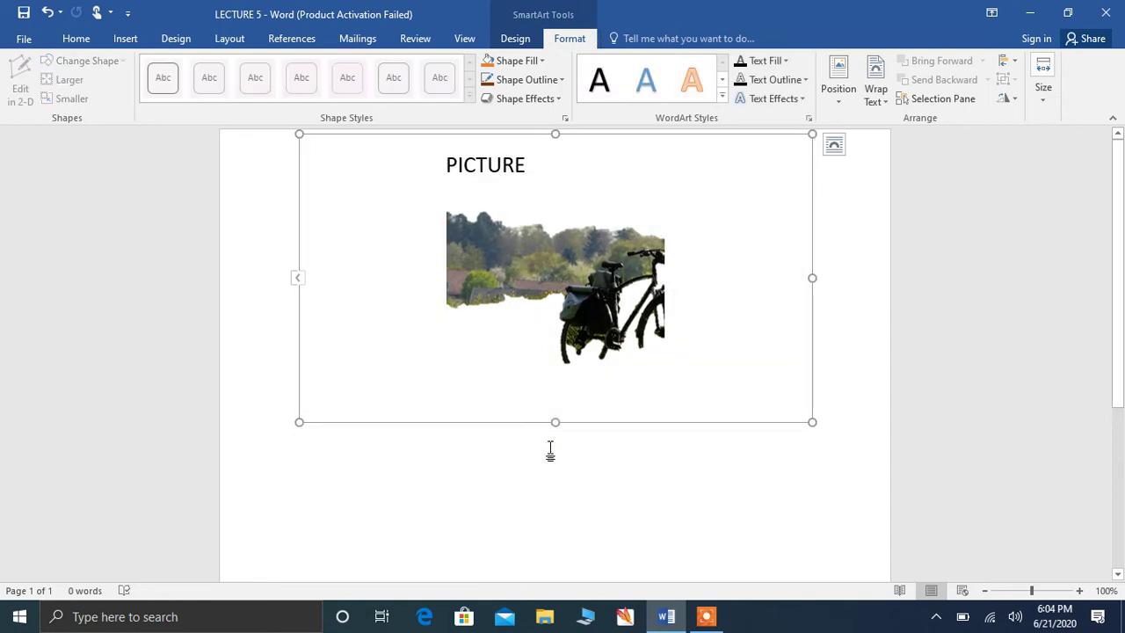
{"action": "left_click", "coordinate": [588, 276]}
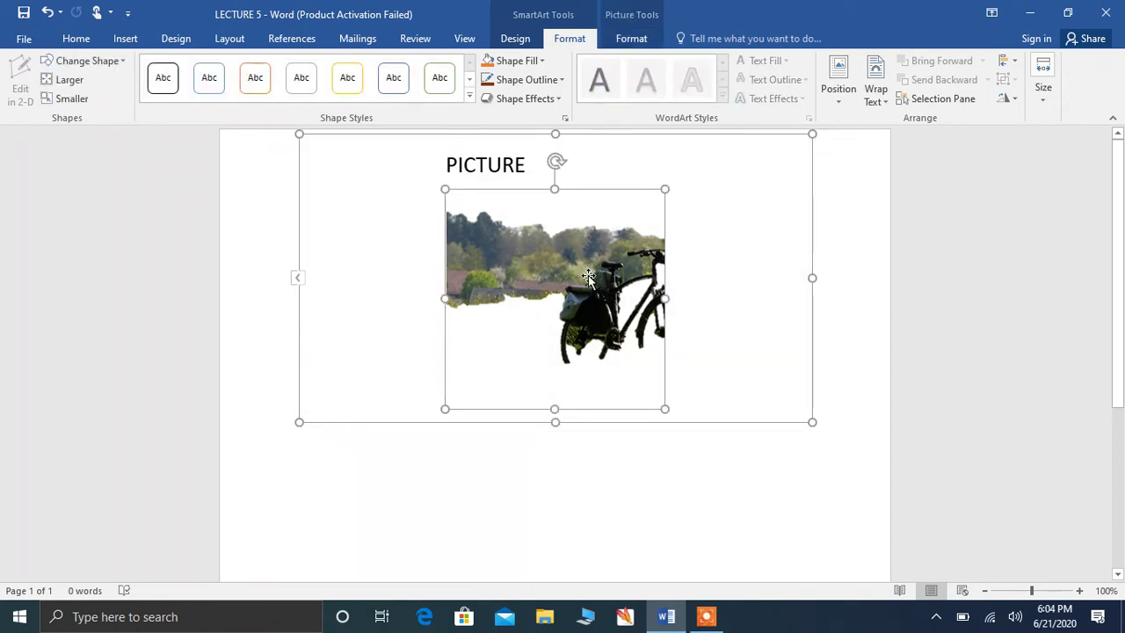
{"action": "left_click", "coordinate": [752, 203]}
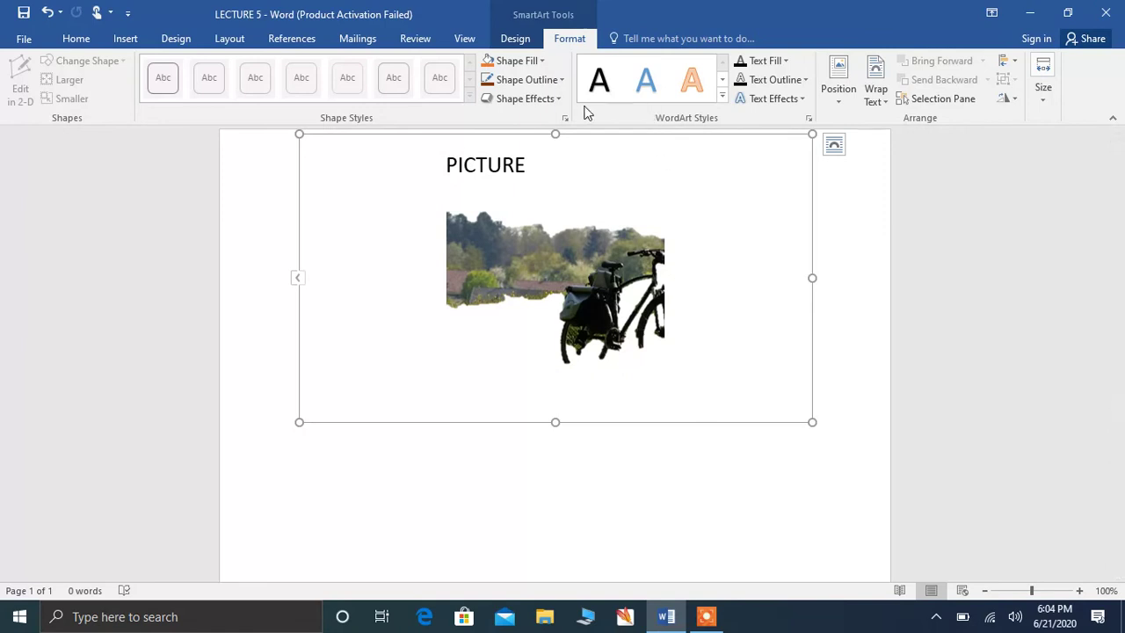
{"action": "left_click", "coordinate": [541, 60]}
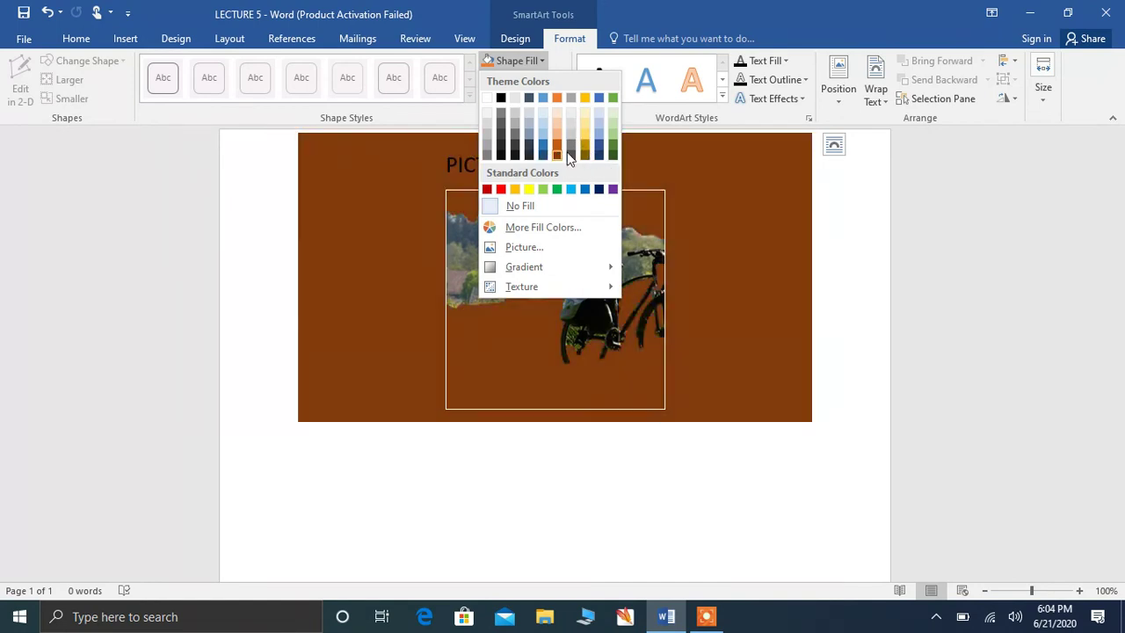
{"action": "left_click", "coordinate": [611, 132]}
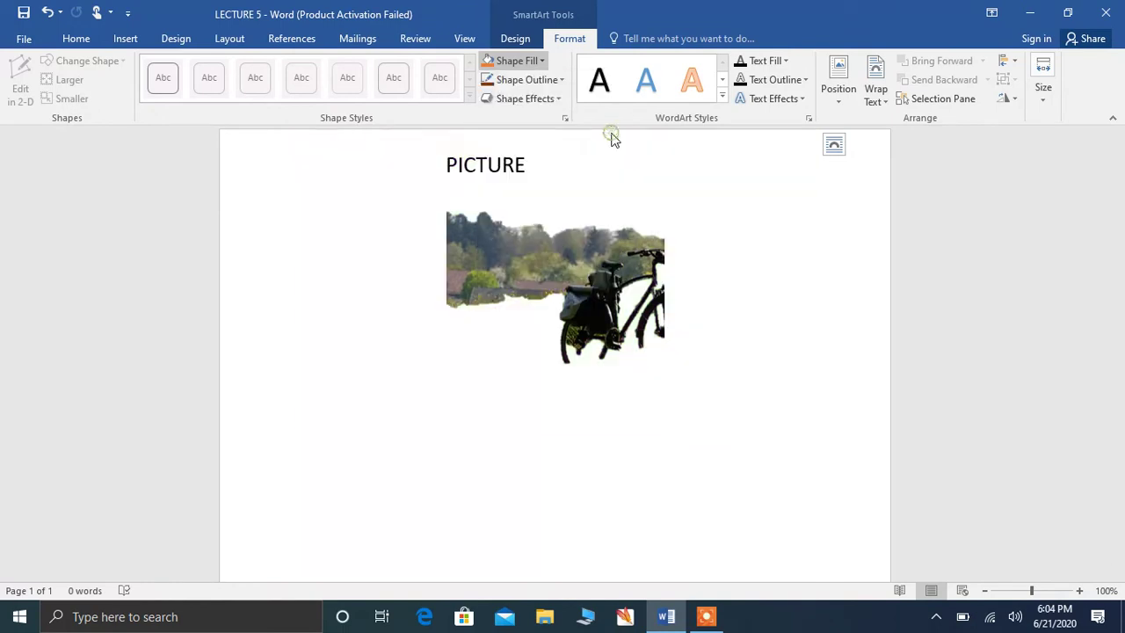
Review the shape outline colors and shape effects available for the SmartArt graphic without applying any
{"action": "left_click", "coordinate": [557, 80]}
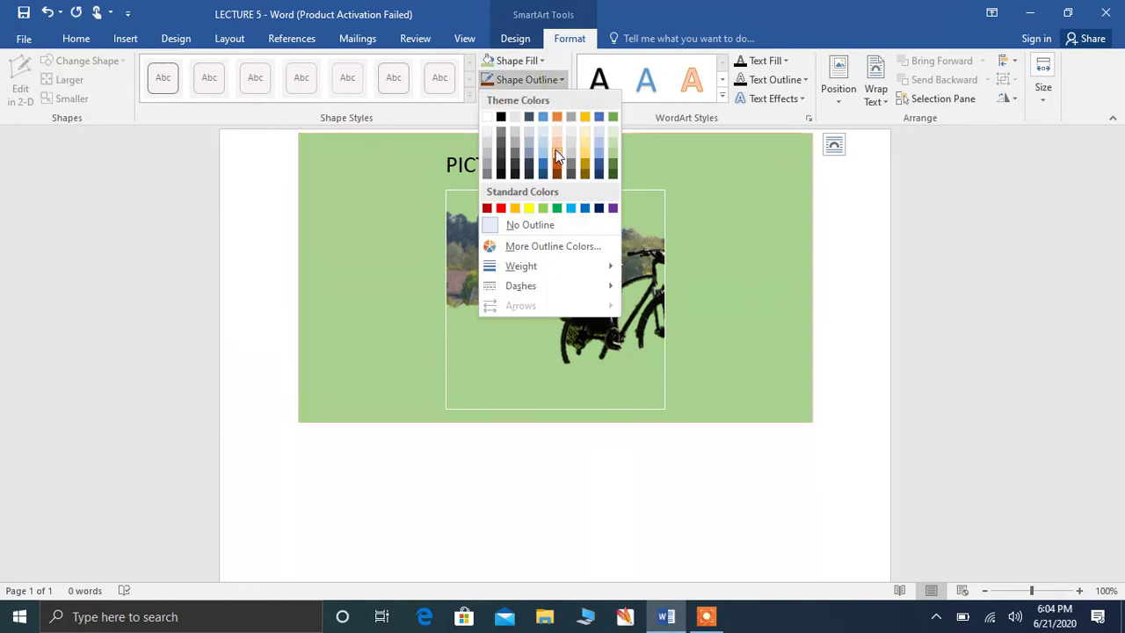
{"action": "left_click", "coordinate": [713, 175]}
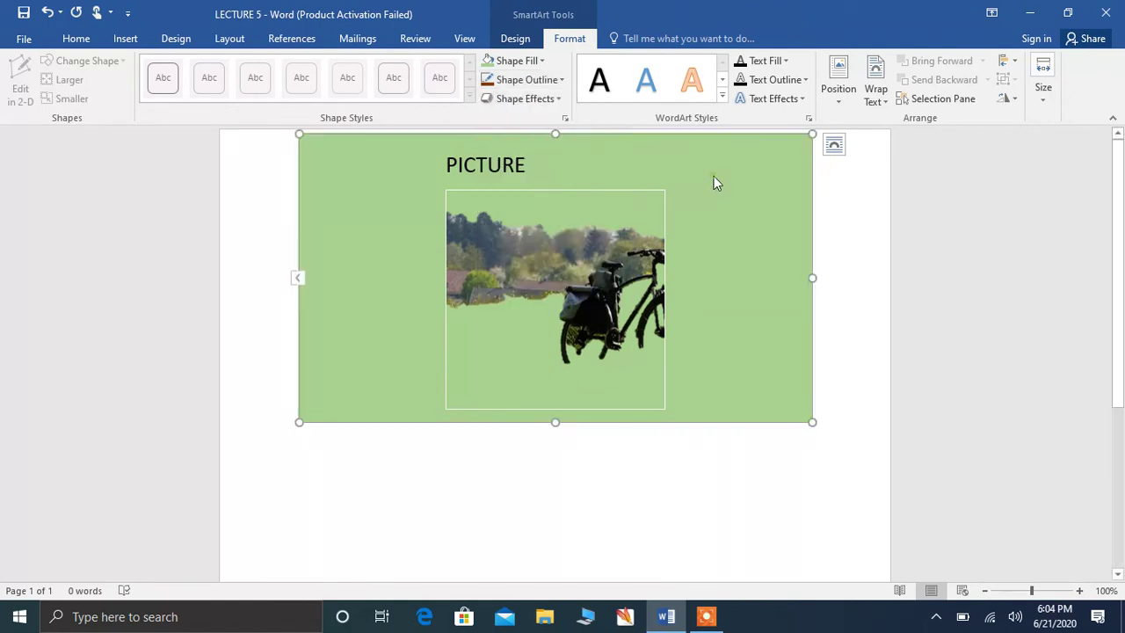
{"action": "left_click", "coordinate": [559, 99]}
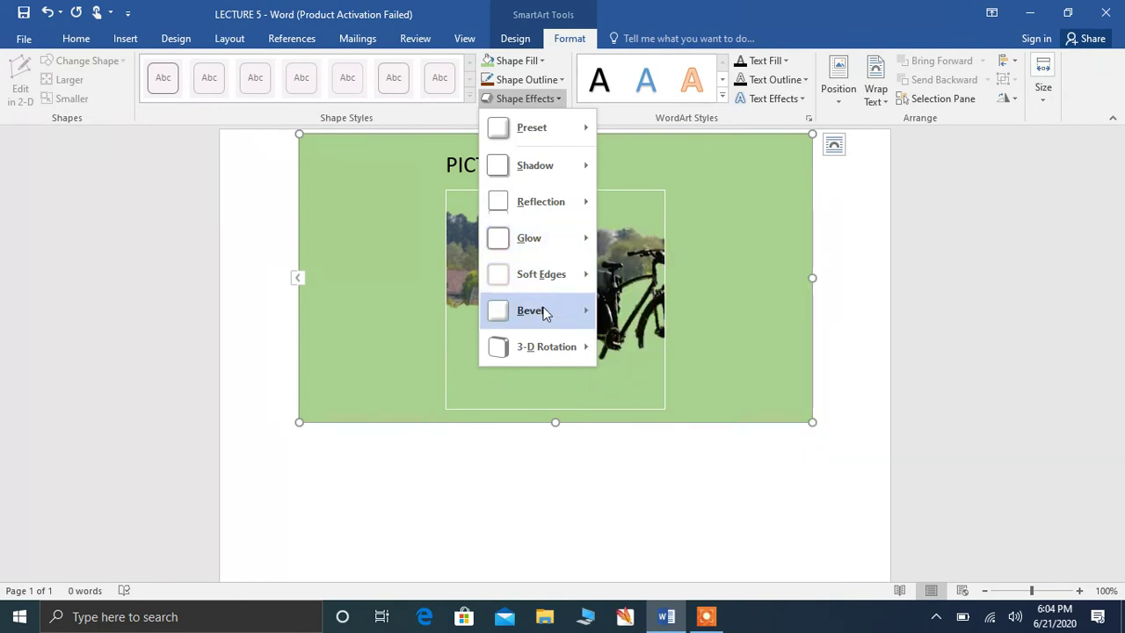
{"action": "left_click", "coordinate": [726, 160]}
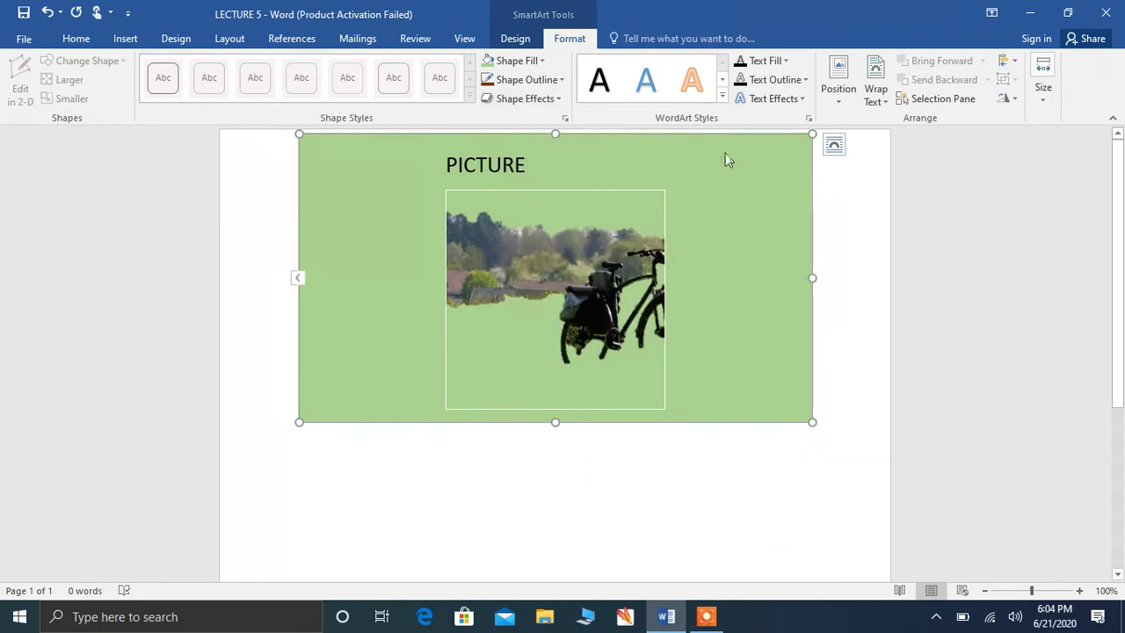
Preview WordArt styles on the PICTURE caption without applying one, and show the text fill colors
{"action": "left_click", "coordinate": [722, 96]}
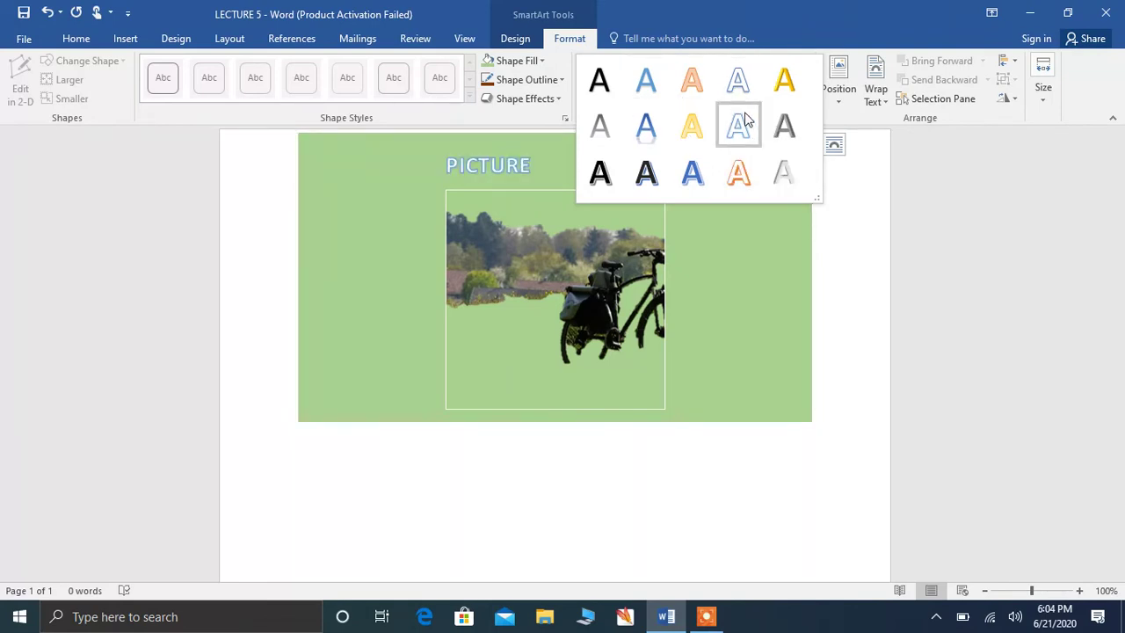
{"action": "left_click", "coordinate": [731, 266]}
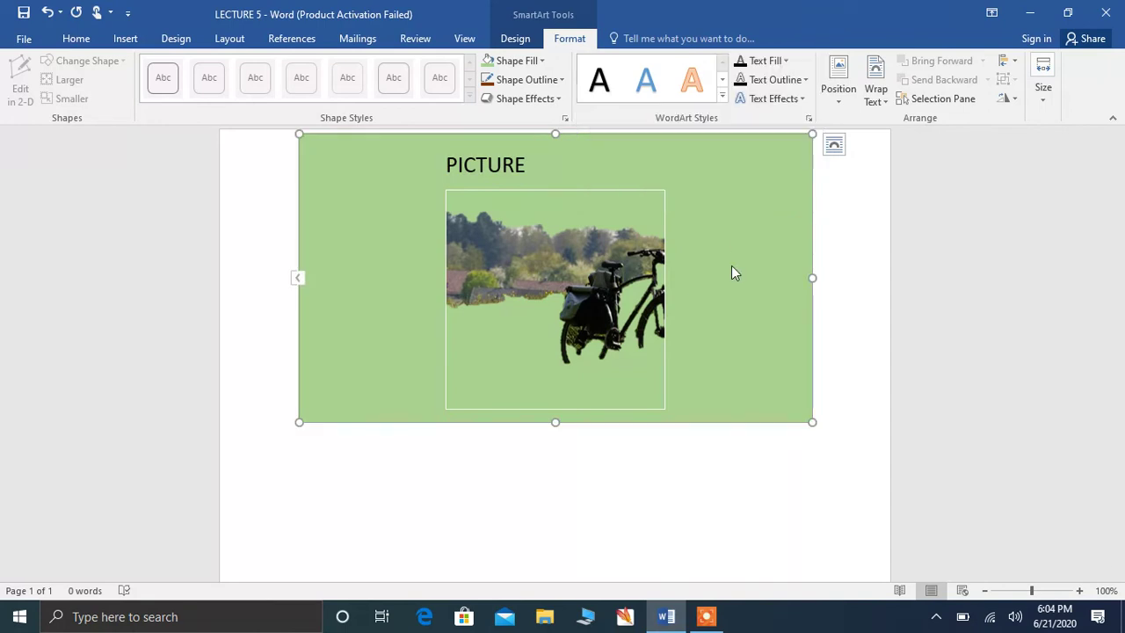
{"action": "left_click", "coordinate": [785, 61]}
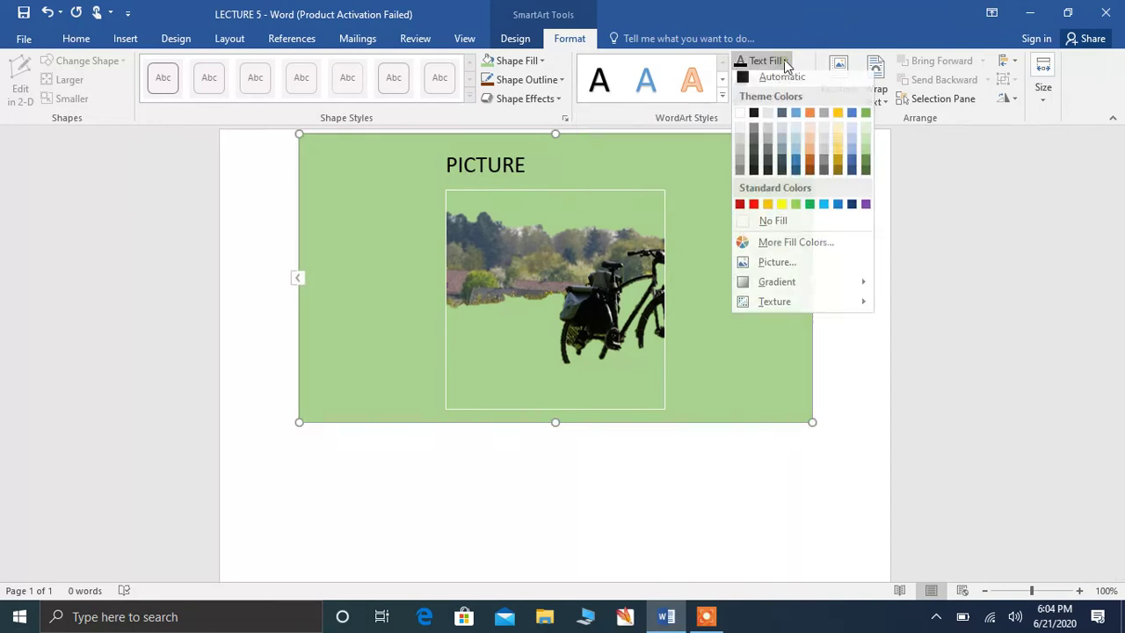